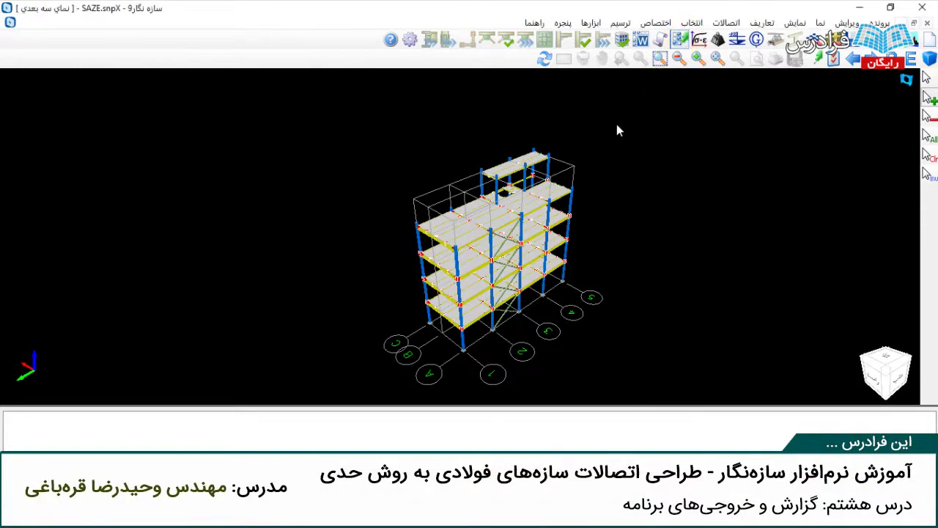
pyautogui.click(680, 39)
pyautogui.click(495, 409)
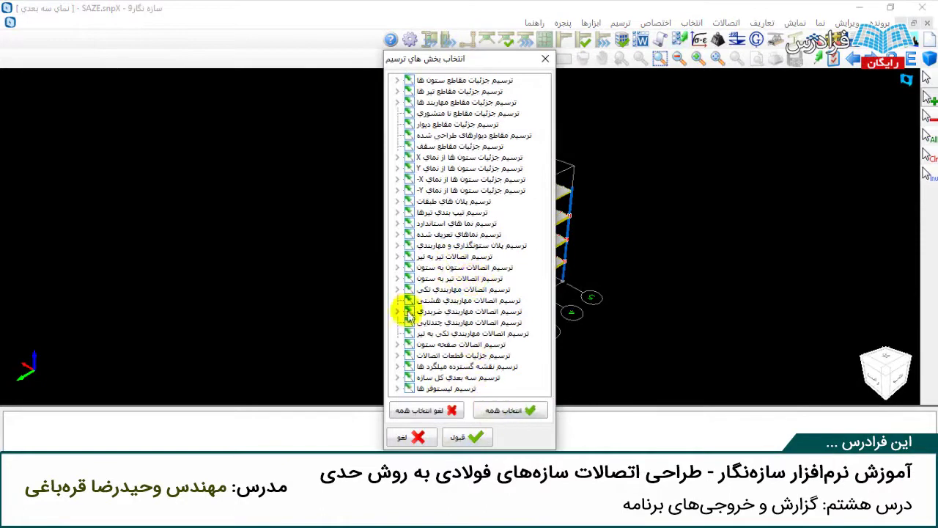
pyautogui.click(419, 436)
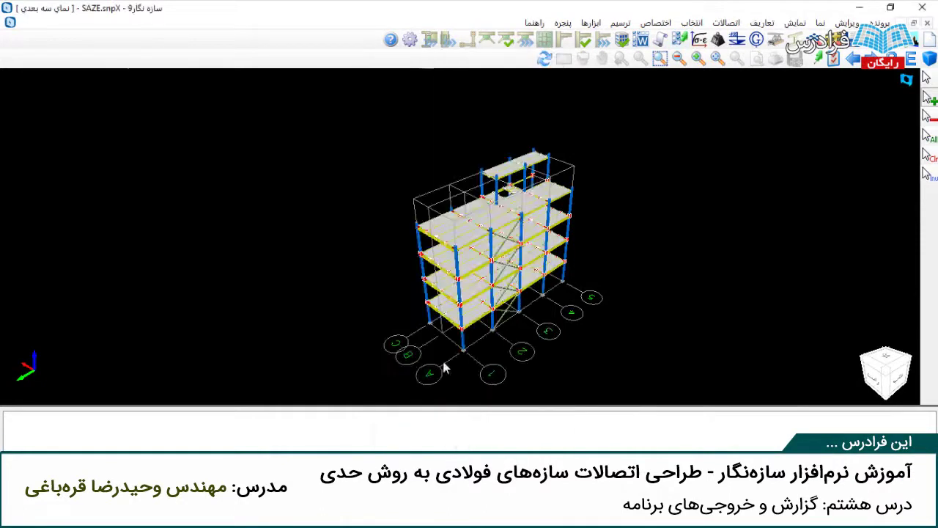
# Step: In the section drawing general settings, set the length unit of non-prismatic sections to centimetres
pyautogui.click(411, 39)
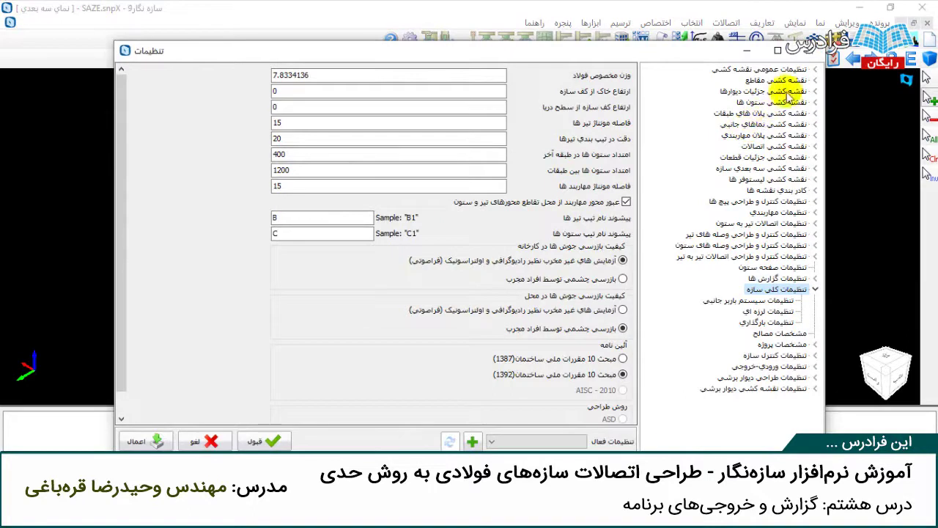
pyautogui.click(799, 82)
pyautogui.click(789, 92)
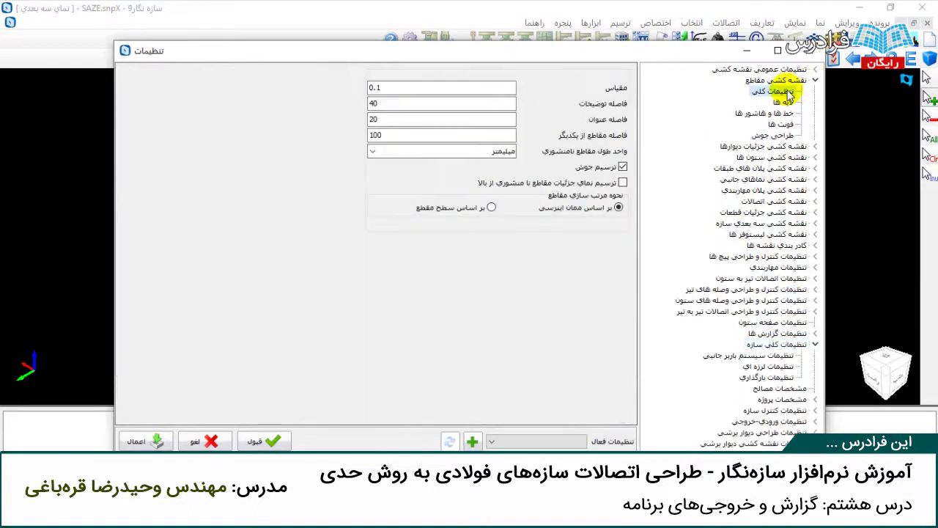
pyautogui.click(377, 152)
pyautogui.click(390, 170)
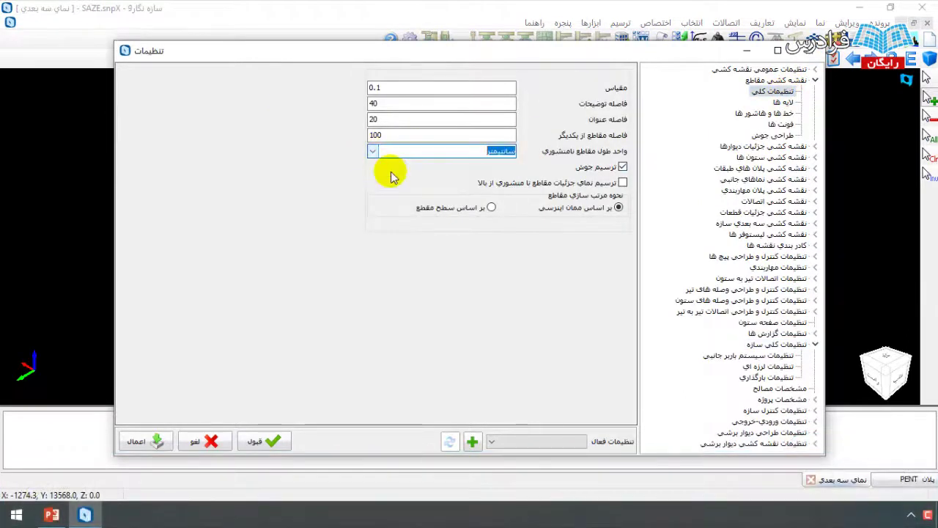
# Step: In the column drawing general settings, set horizontal scale 0.05, vertical scale 0.02 and the level unit to centimetres
pyautogui.click(813, 157)
pyautogui.click(772, 168)
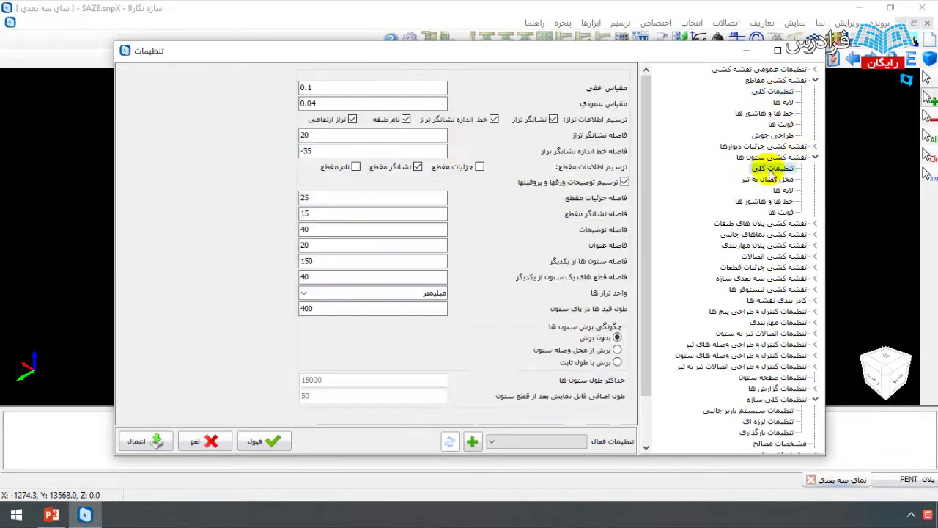
pyautogui.click(415, 90)
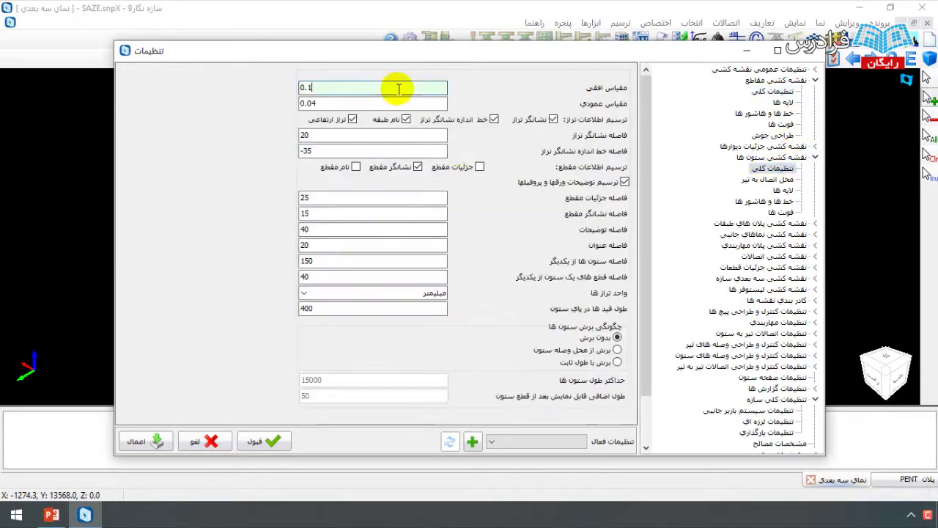
pyautogui.click(394, 101)
pyautogui.press('BackSpace')
pyautogui.write('2')
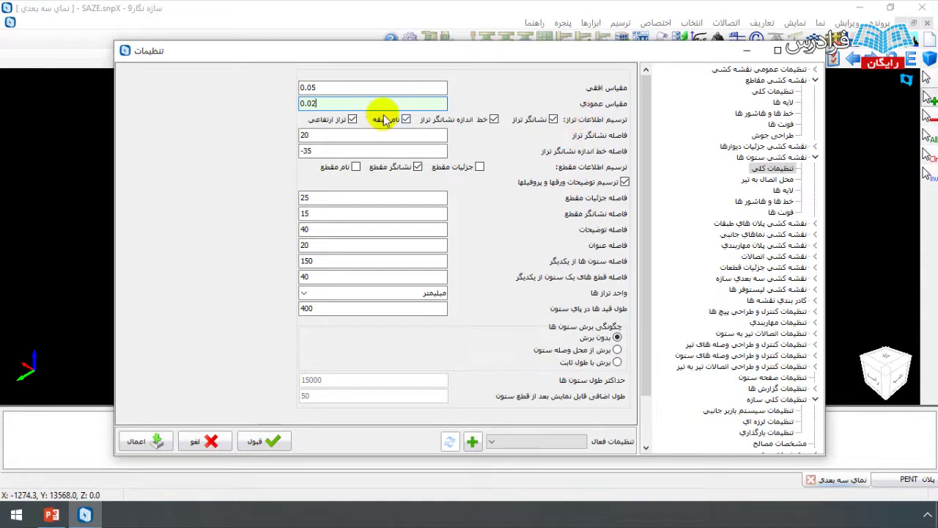
pyautogui.click(323, 294)
pyautogui.click(329, 318)
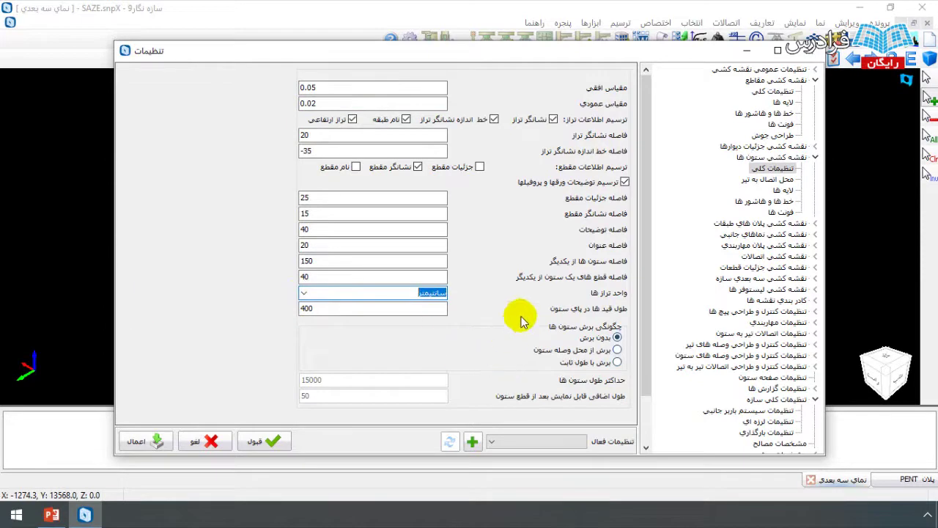
# Step: For column drawings, choose real drawing of the beam connections and turn off the seat plates in directions 2 and 3
pyautogui.click(778, 180)
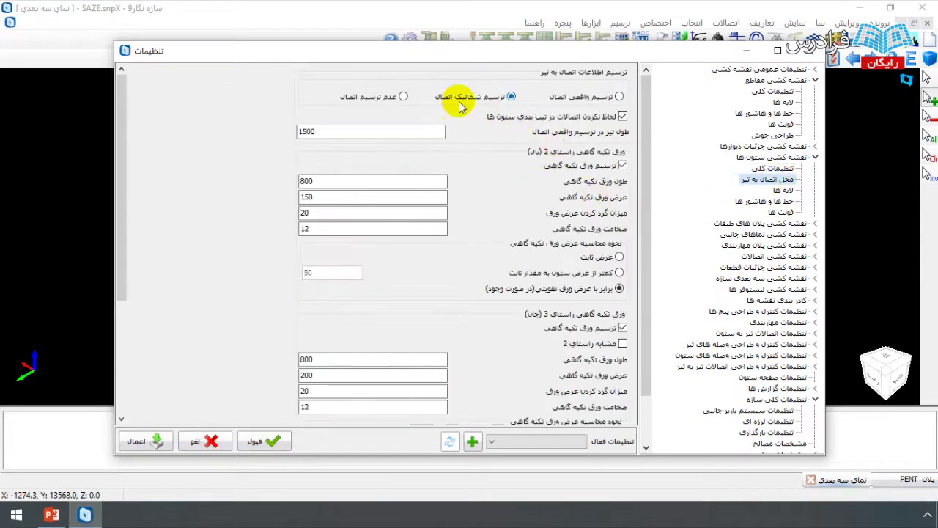
pyautogui.click(619, 96)
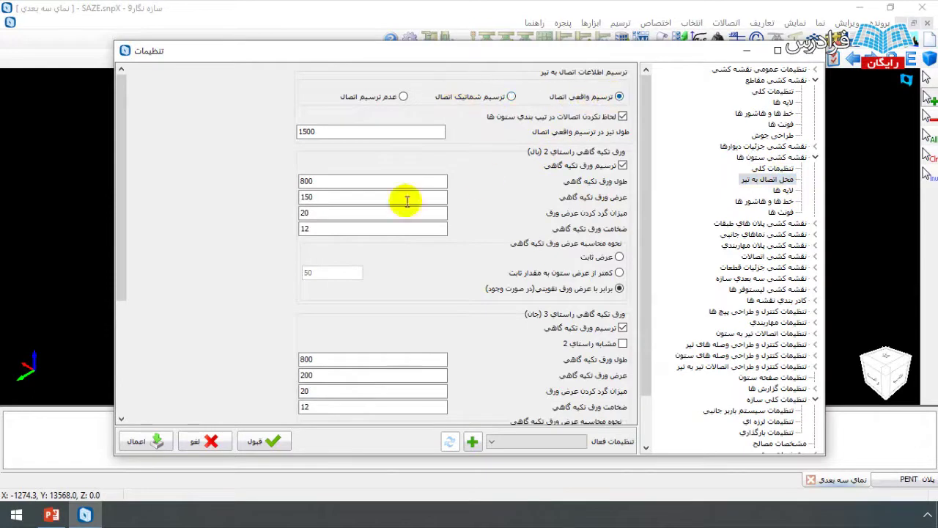
pyautogui.click(623, 166)
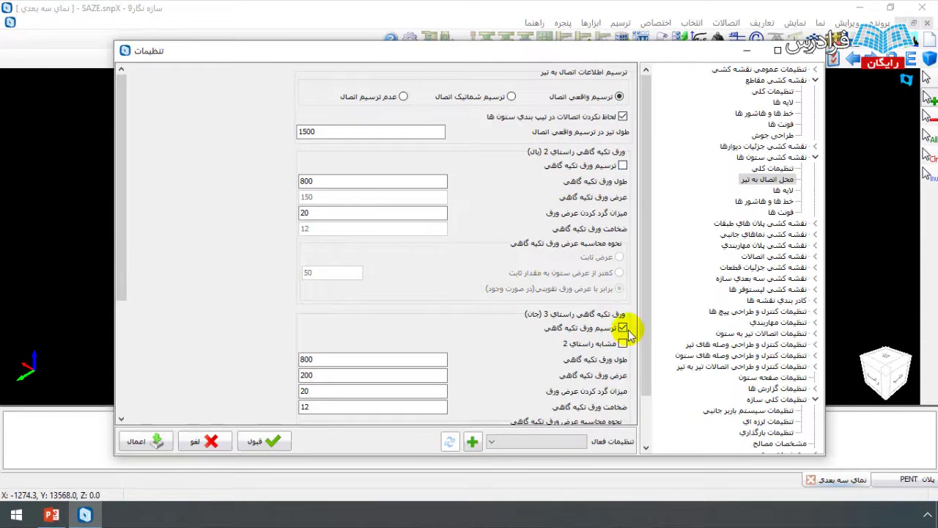
pyautogui.click(622, 327)
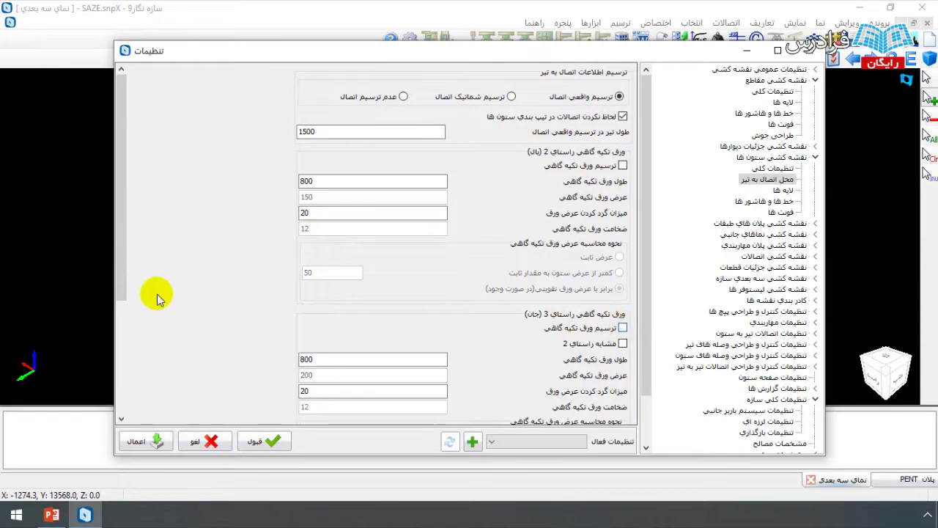
pyautogui.moveTo(121, 283); pyautogui.dragTo(122, 398)
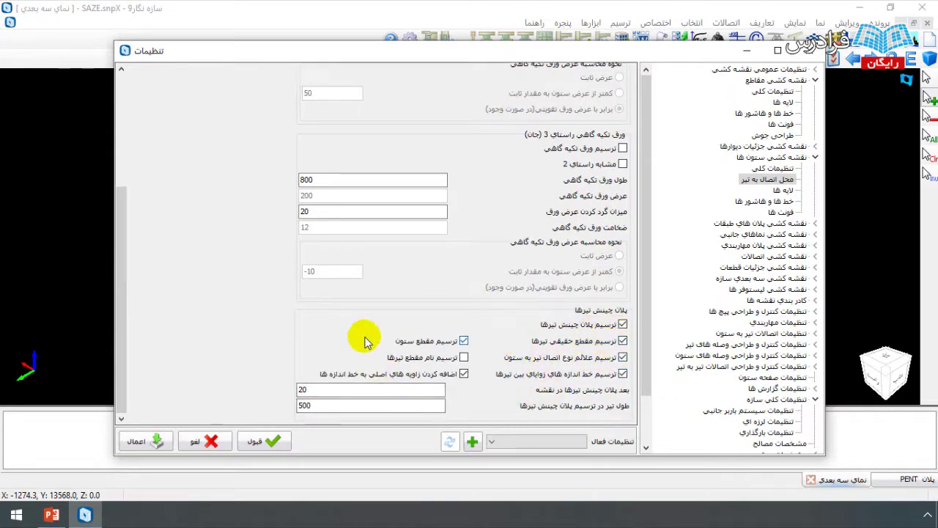
# Step: In the floor plan general settings, set level and dimension line units to centimetres and enable real drawing of pinned connections
pyautogui.click(812, 224)
pyautogui.click(771, 236)
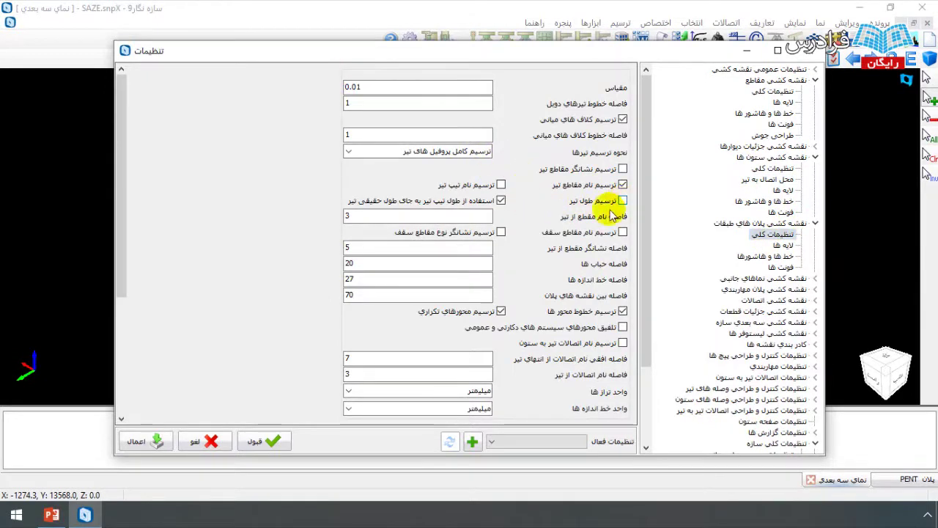
pyautogui.click(350, 390)
pyautogui.click(366, 415)
pyautogui.click(356, 408)
pyautogui.click(359, 430)
pyautogui.click(124, 350)
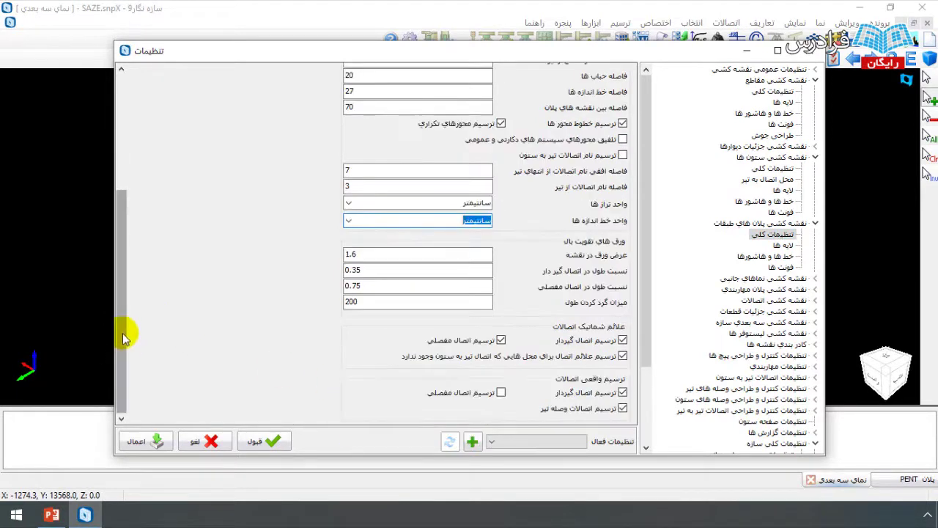
pyautogui.click(500, 394)
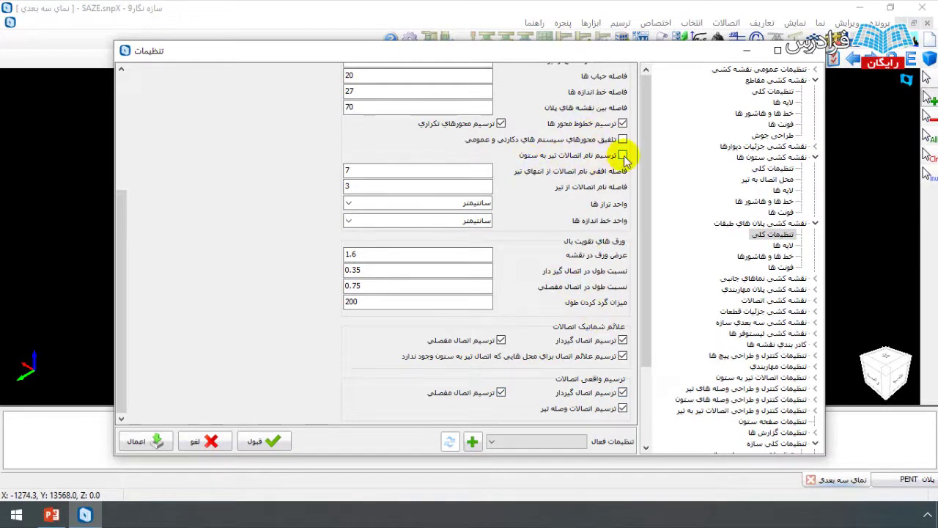
# Step: In the side elevation line and hatch settings, set the hatch pattern of the elements to <None>
pyautogui.click(815, 280)
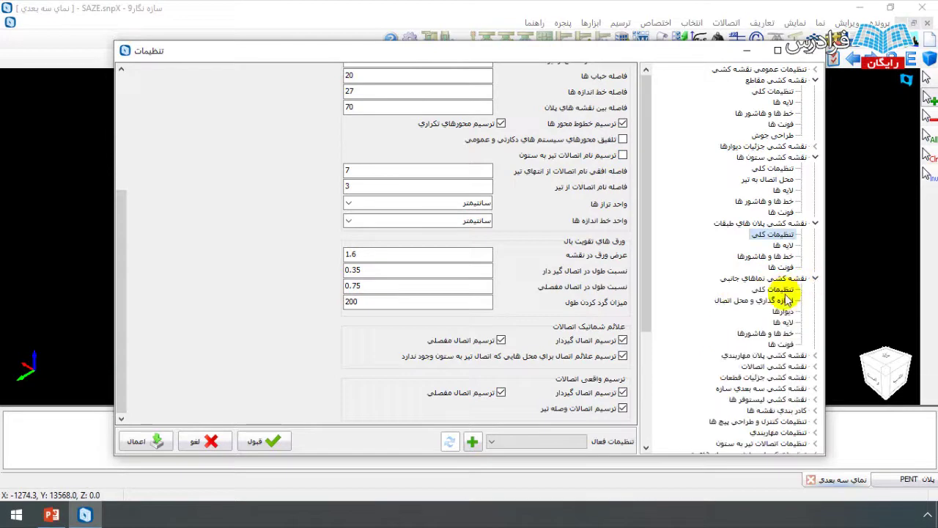
pyautogui.click(782, 334)
pyautogui.click(510, 208)
pyautogui.scroll(3, 448, 242)
pyautogui.click(425, 222)
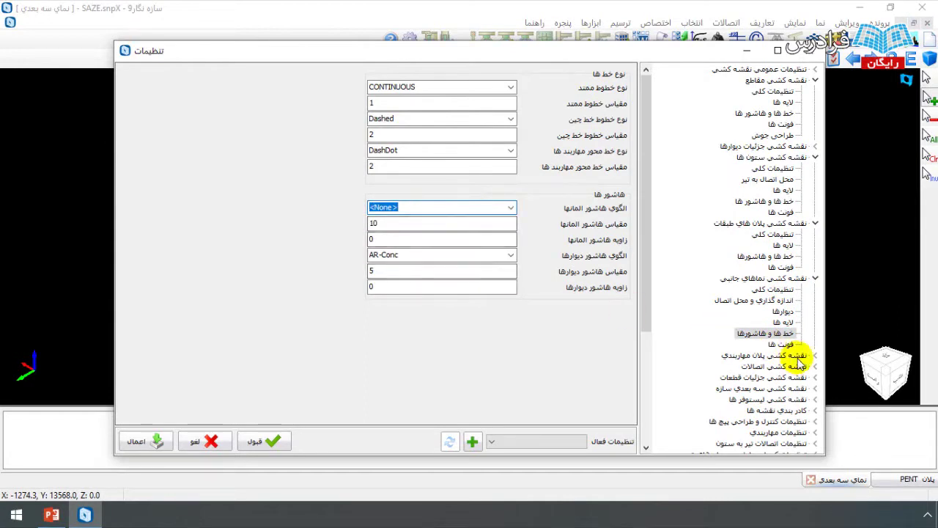
# Step: In the connection drawing general settings, set the scale to 0.05
pyautogui.click(815, 366)
pyautogui.click(775, 356)
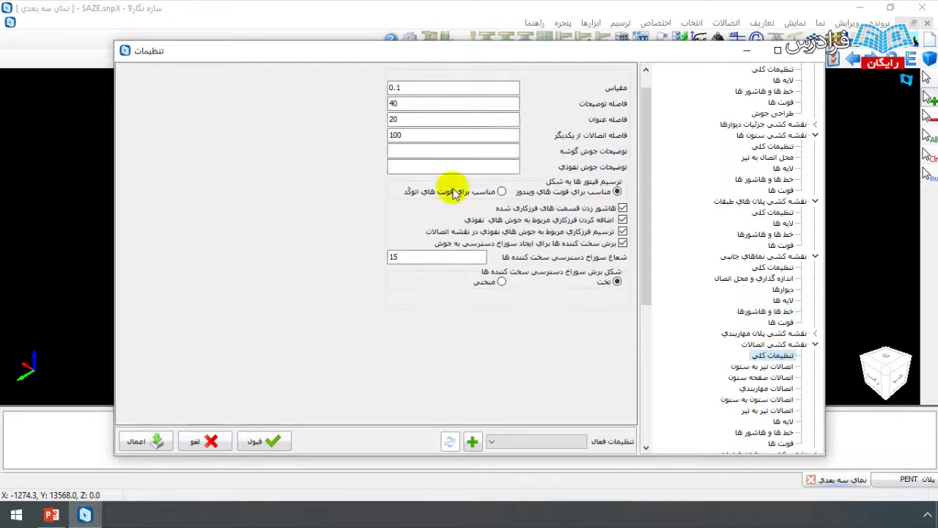
pyautogui.click(431, 86)
pyautogui.write('05')
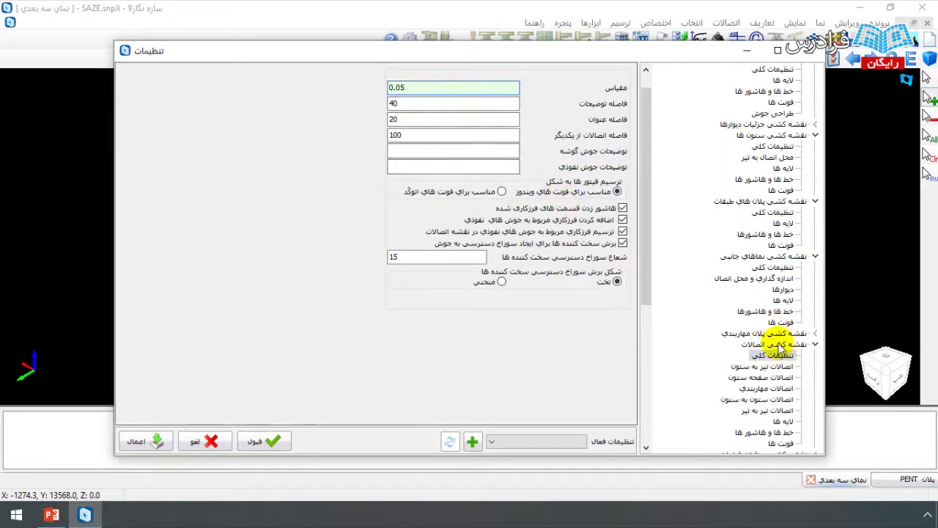
# Step: Review the drawing settings for each connection type, plus the general, layer and font settings for the material list drawings
pyautogui.click(775, 366)
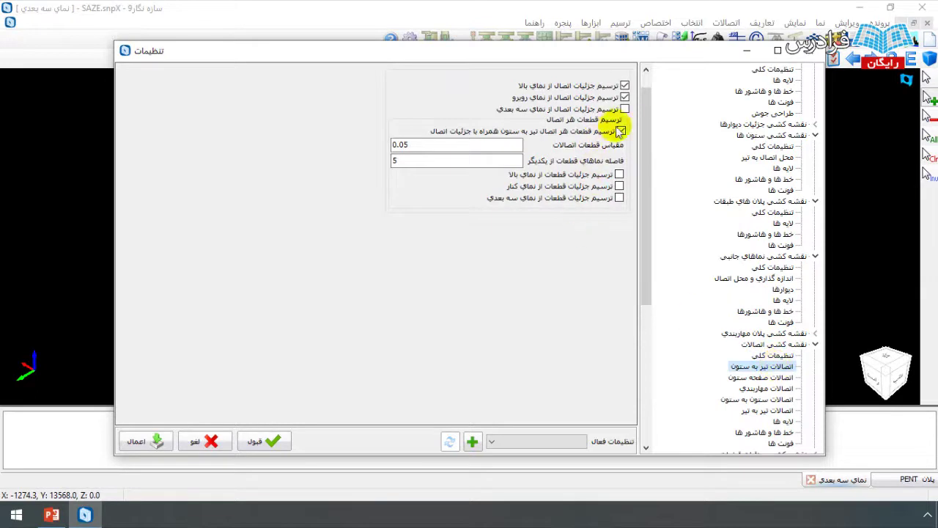
pyautogui.click(770, 379)
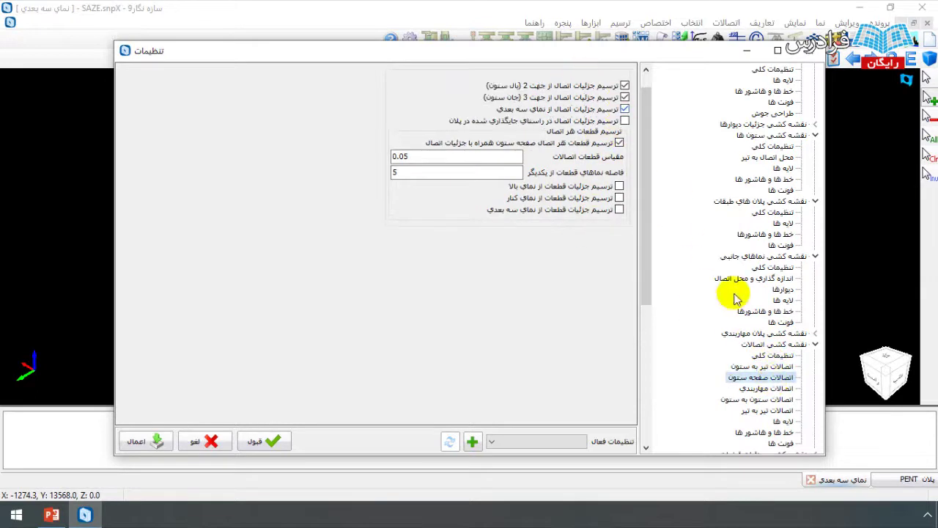
pyautogui.click(767, 388)
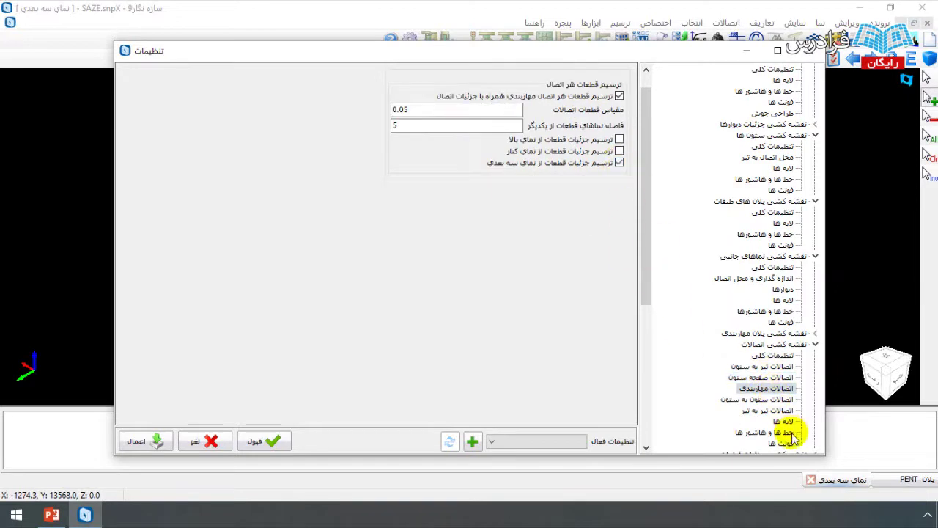
pyautogui.click(773, 400)
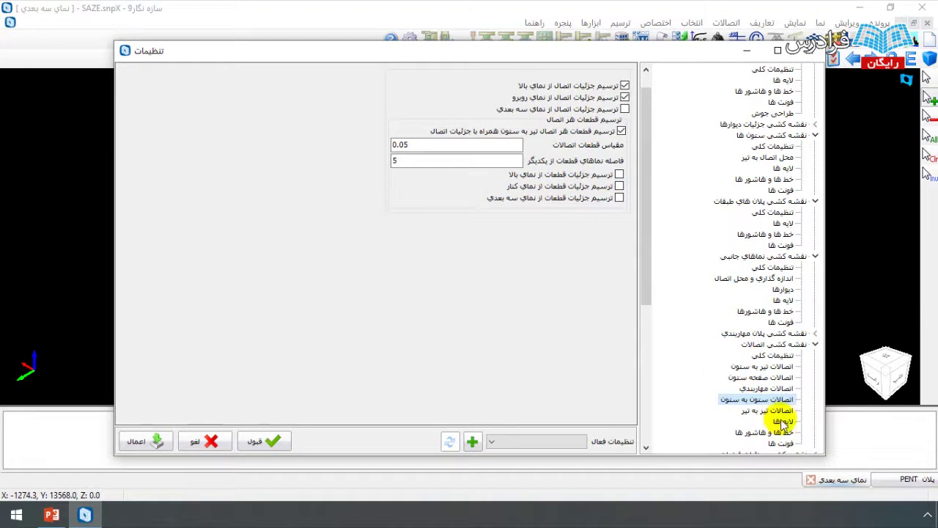
pyautogui.click(769, 410)
pyautogui.moveTo(646, 289); pyautogui.dragTo(656, 373)
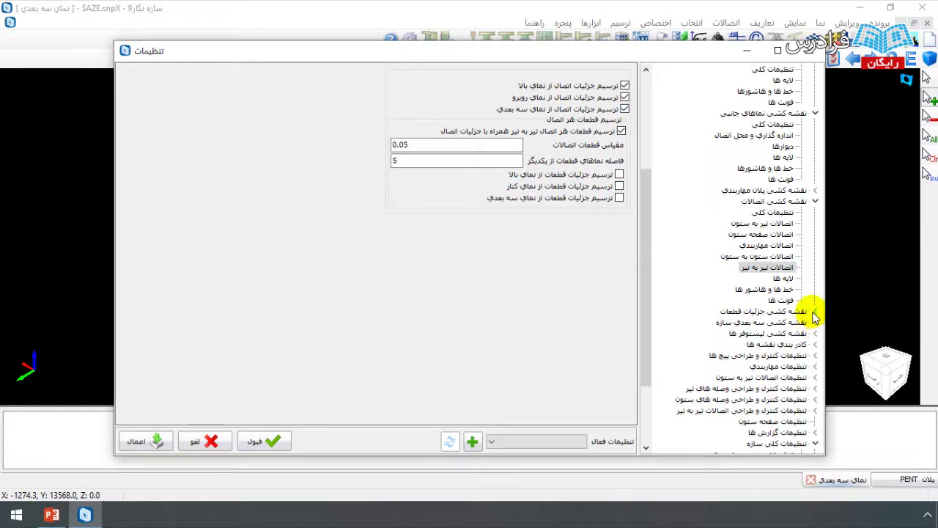
pyautogui.click(815, 333)
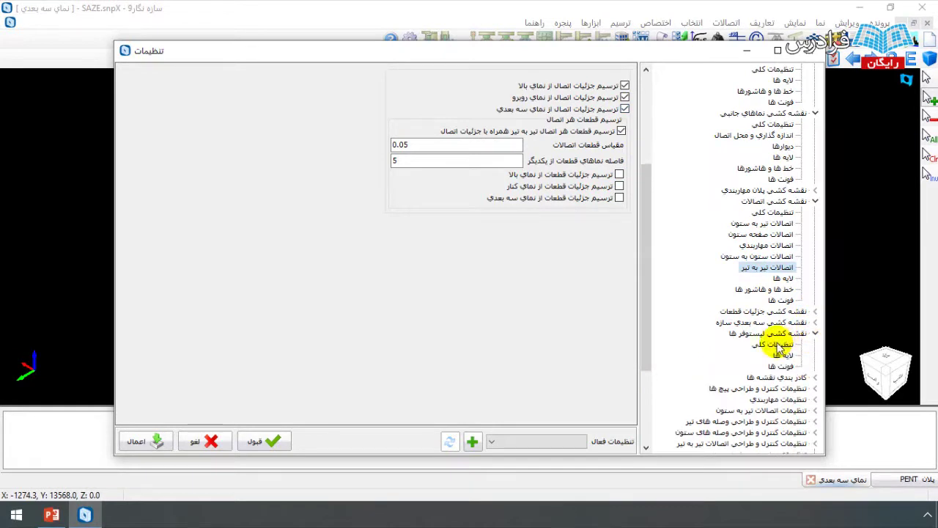
pyautogui.click(777, 344)
pyautogui.click(781, 356)
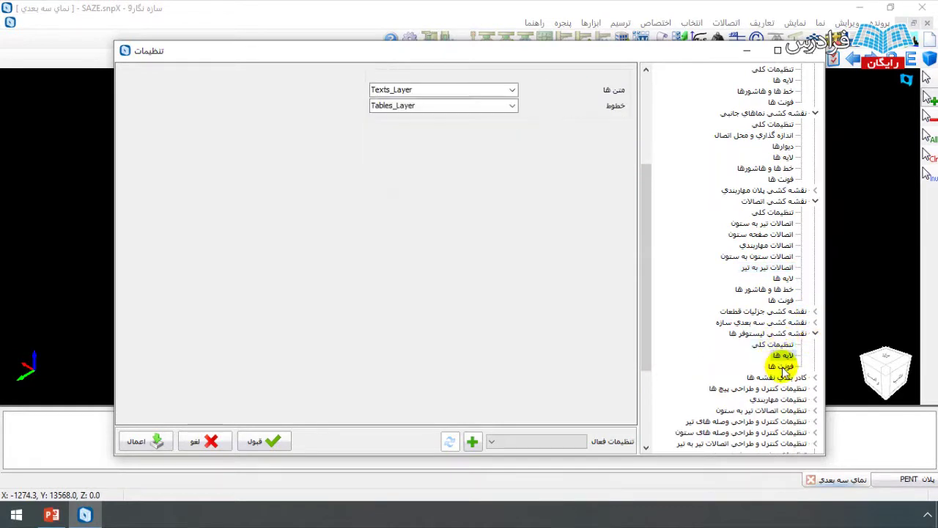
pyautogui.click(782, 367)
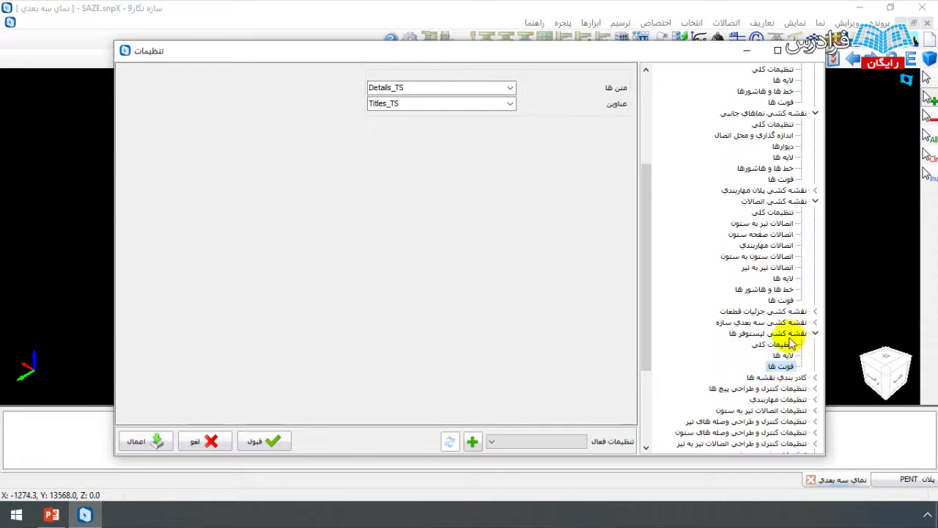
# Step: Save the current settings as a new active profile named MYdraw1 and accept the settings
pyautogui.click(472, 441)
pyautogui.write('MYdraw1')
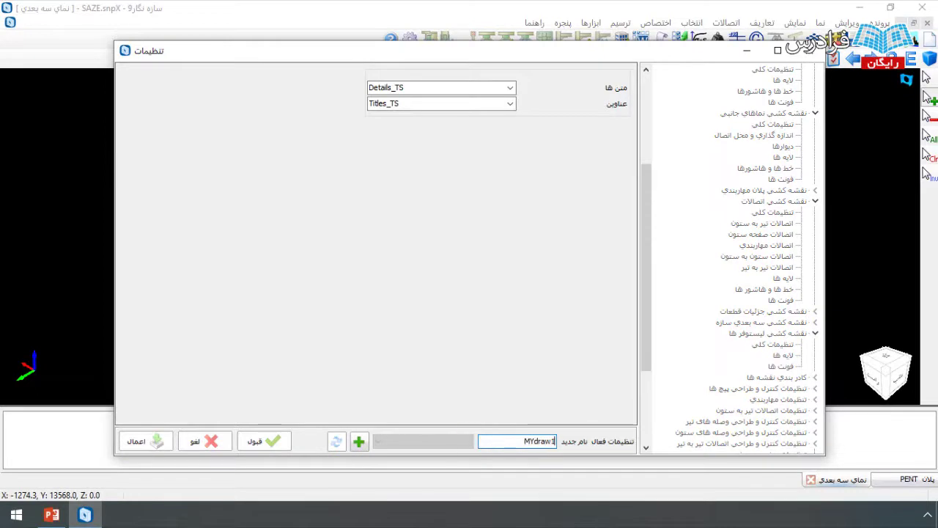
pyautogui.click(358, 440)
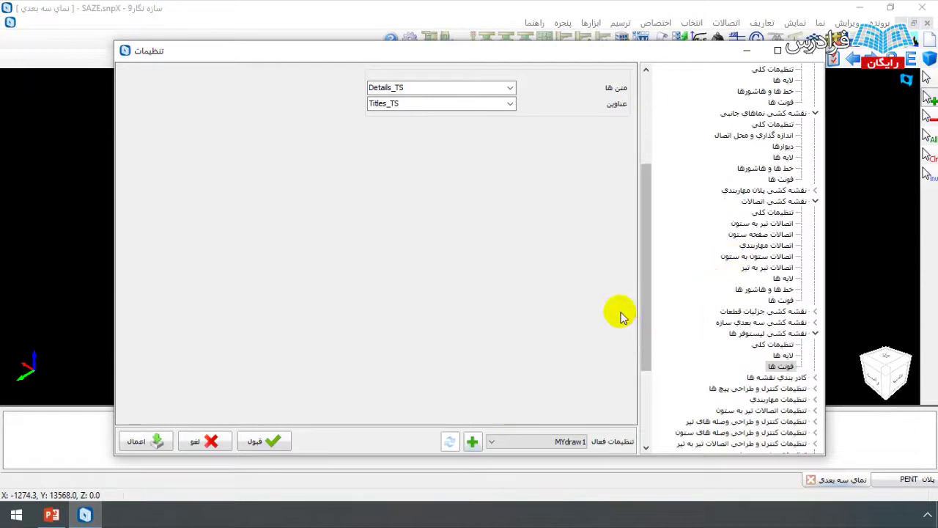
pyautogui.moveTo(643, 329); pyautogui.dragTo(527, 251)
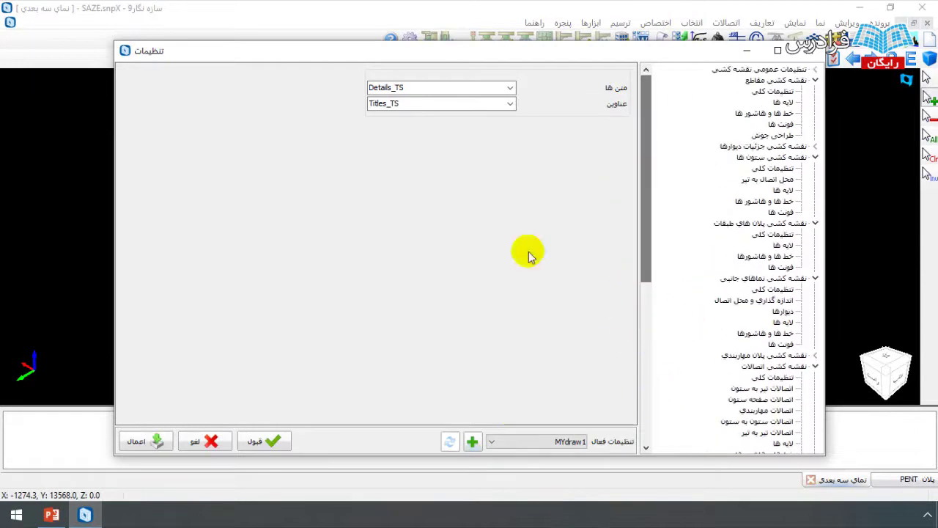
pyautogui.click(267, 444)
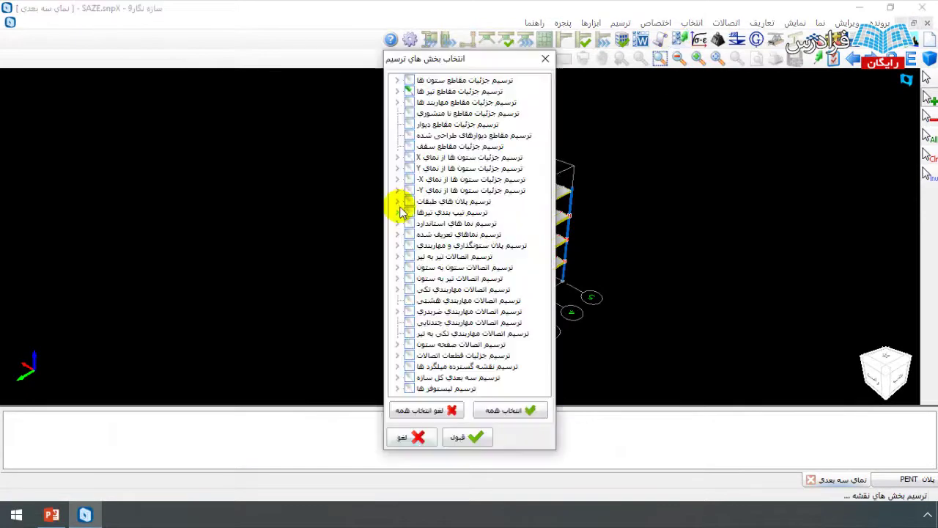
# Step: Include the column, beam and brace section details and the column details from the X view in the parts to draw
pyautogui.click(408, 91)
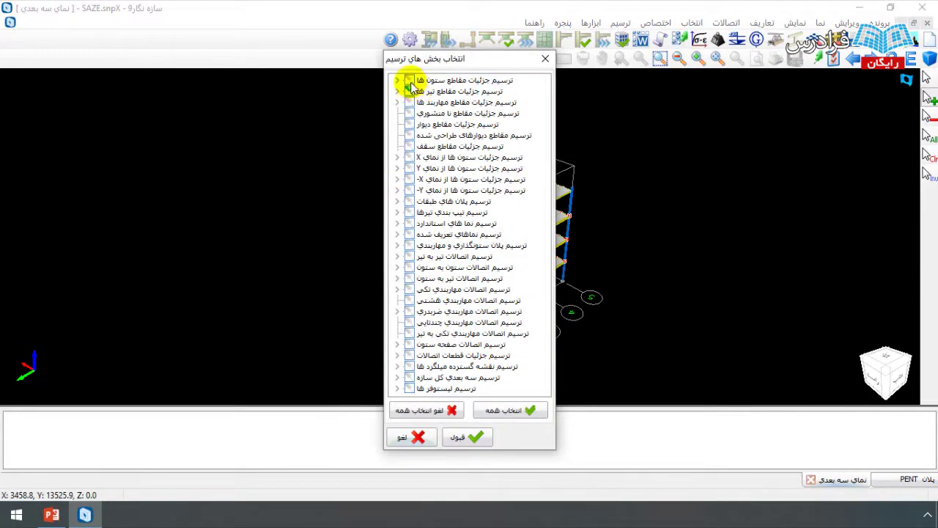
pyautogui.click(411, 82)
pyautogui.click(409, 101)
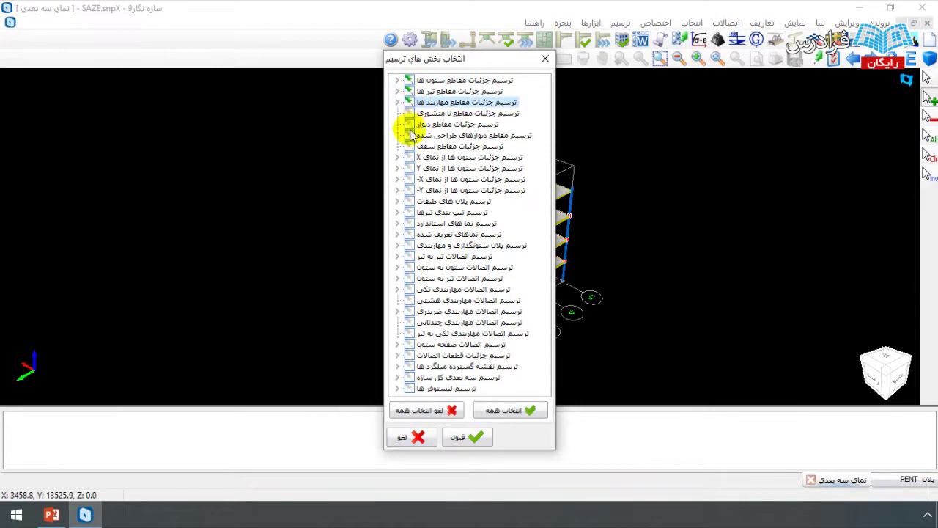
pyautogui.click(409, 157)
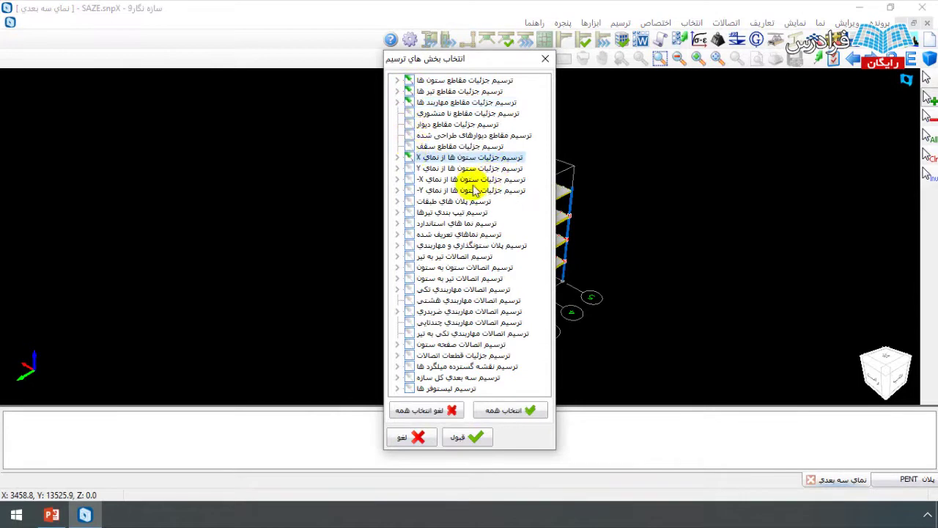
# Step: Include the floor plans, roof section details, defined elevations, and the column placement and bracing plan in the parts to draw
pyautogui.click(410, 202)
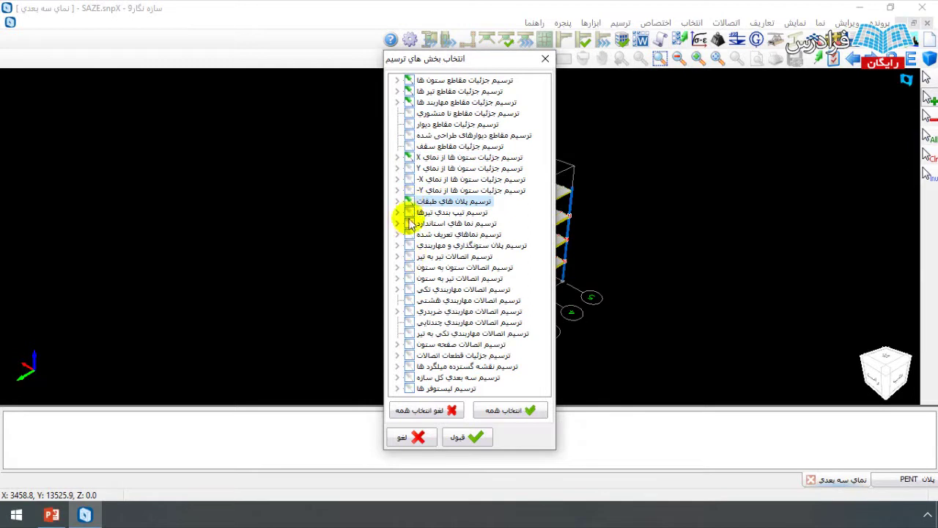
pyautogui.click(409, 148)
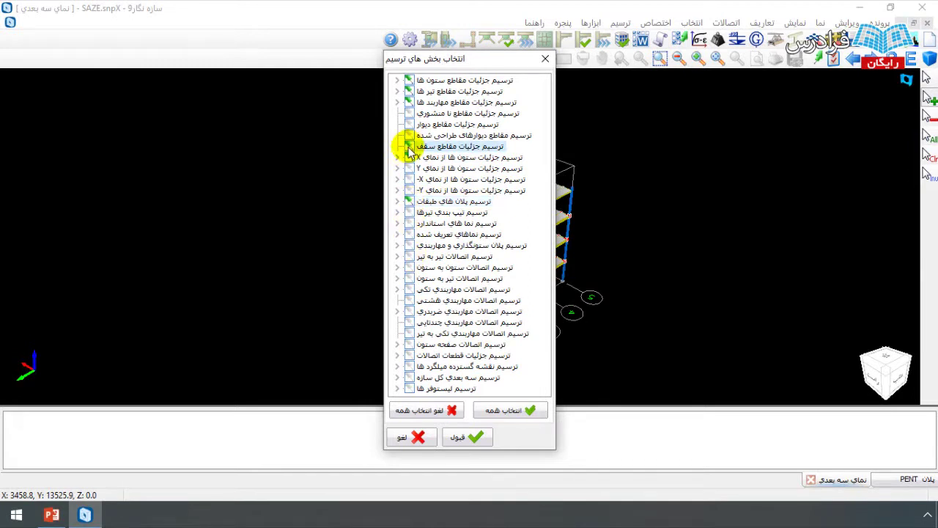
pyautogui.click(411, 235)
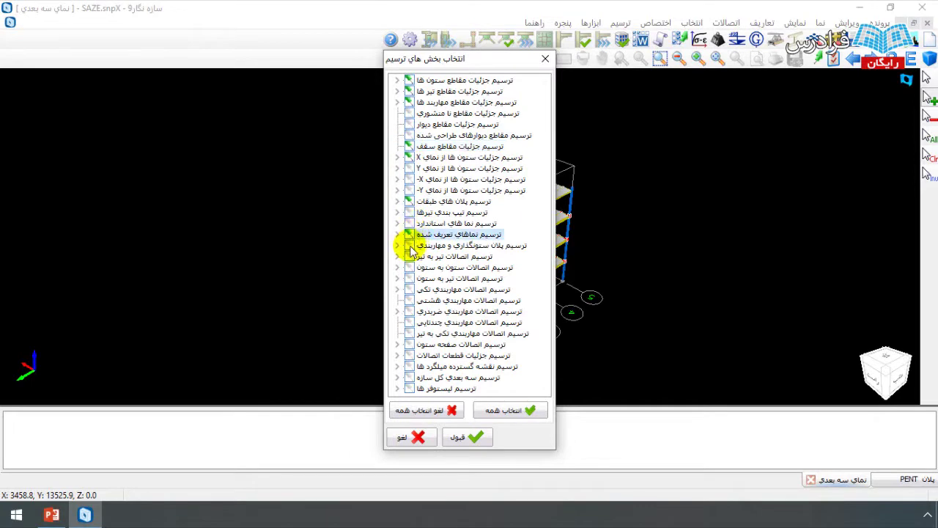
pyautogui.click(410, 246)
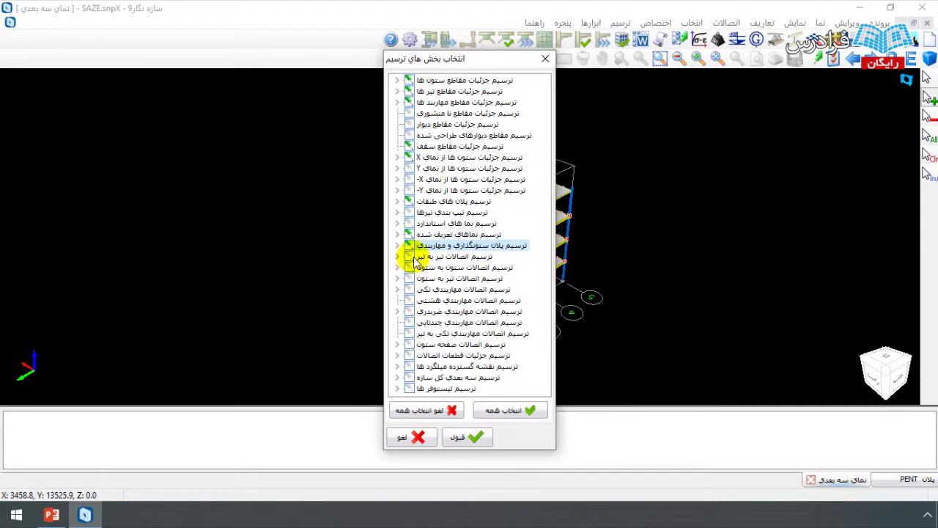
# Step: Include the beam-to-beam, column-to-column, beam-to-column, single brace, X-brace and base plate connection drawings
pyautogui.click(411, 257)
pyautogui.click(410, 268)
pyautogui.click(410, 280)
pyautogui.click(410, 290)
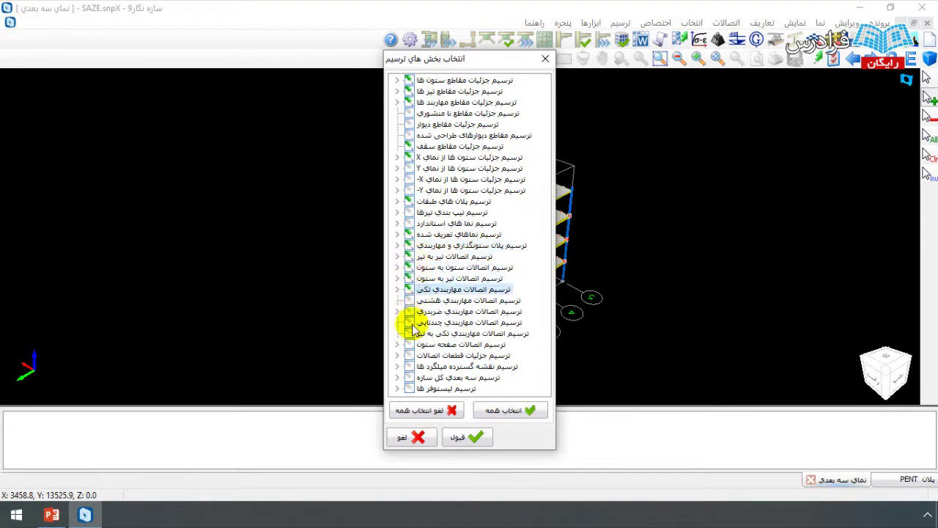
pyautogui.click(410, 312)
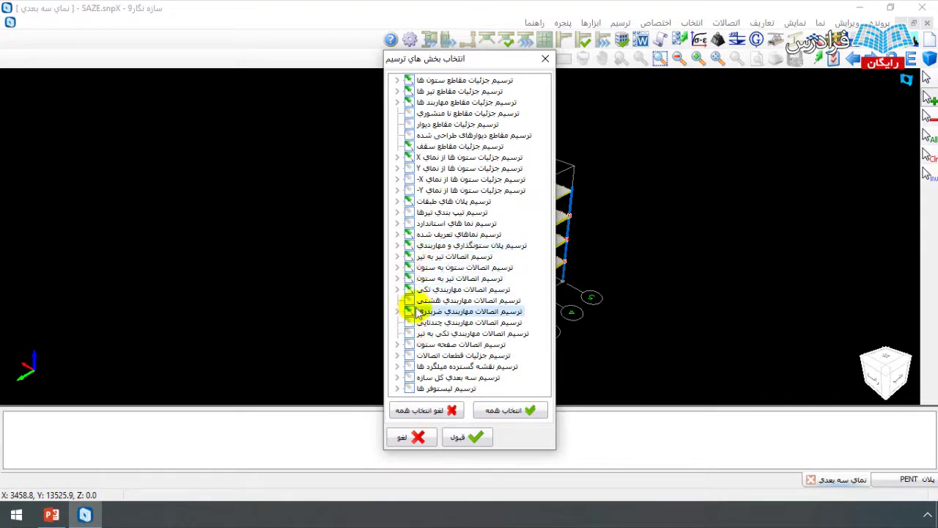
pyautogui.click(409, 345)
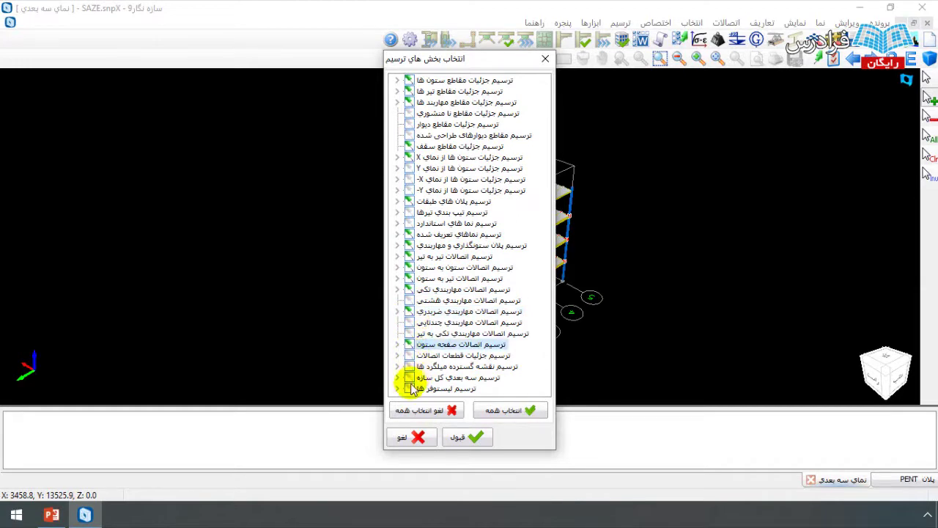
# Step: Include the material lists and the 3D drawing of the whole structure, and generate the selected drawings
pyautogui.click(409, 389)
pyautogui.click(400, 378)
pyautogui.click(432, 344)
pyautogui.click(410, 333)
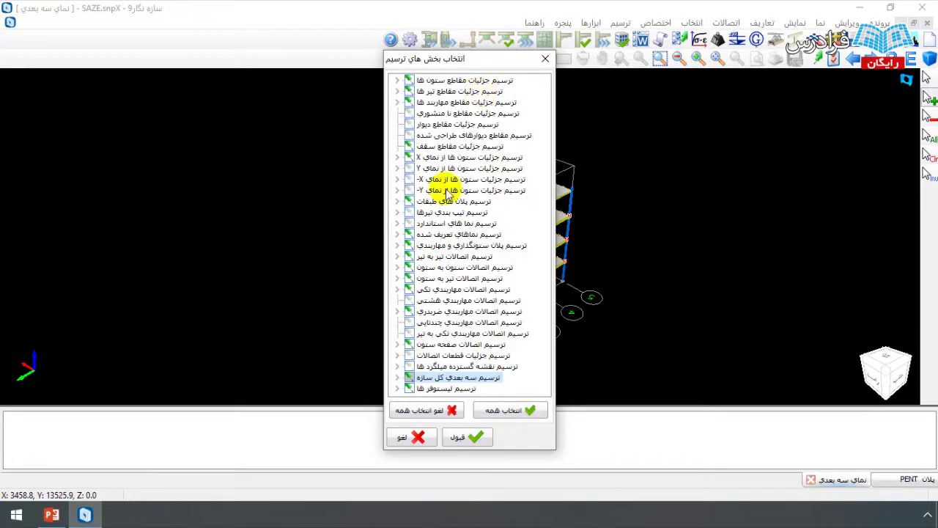
pyautogui.click(469, 438)
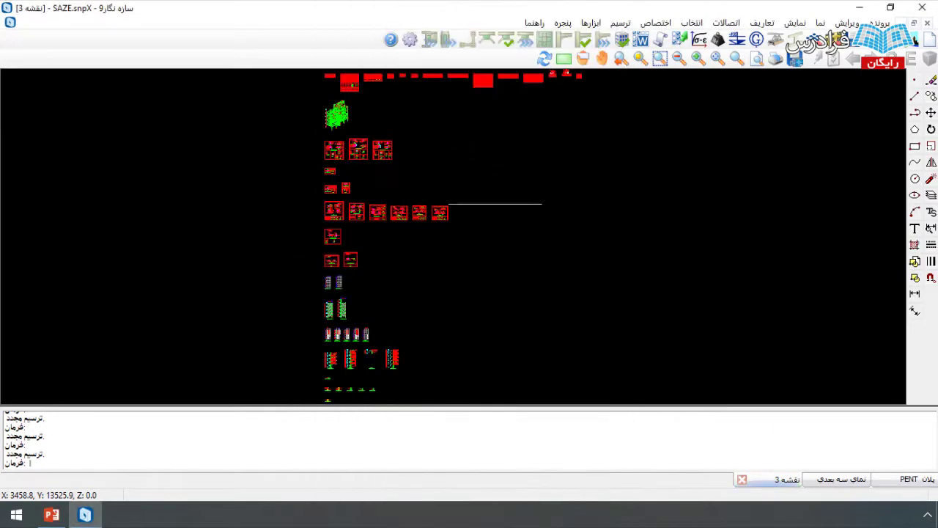
# Step: Examine the overall layout of the generated drawings and the beam and column section details up close
pyautogui.scroll(-1, 475, 325)
pyautogui.moveTo(430, 372); pyautogui.dragTo(452, 322)
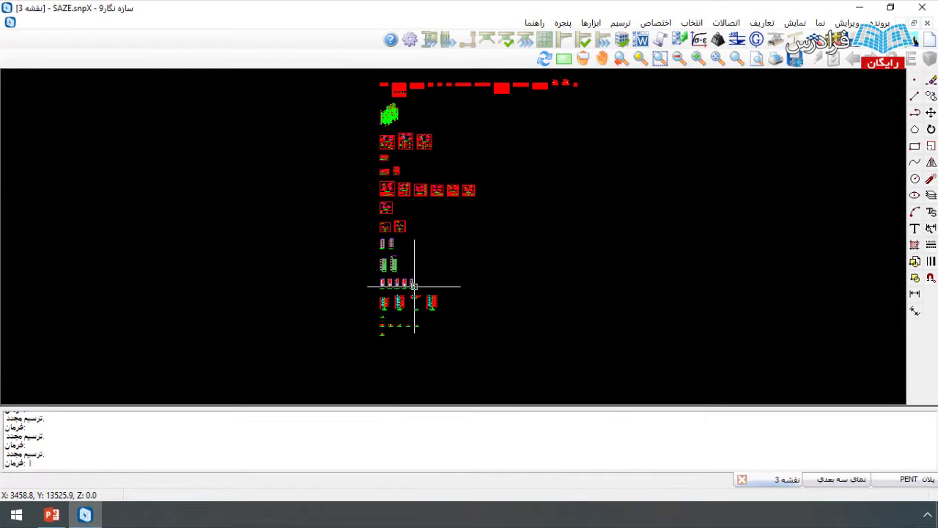
pyautogui.scroll(4, 376, 325)
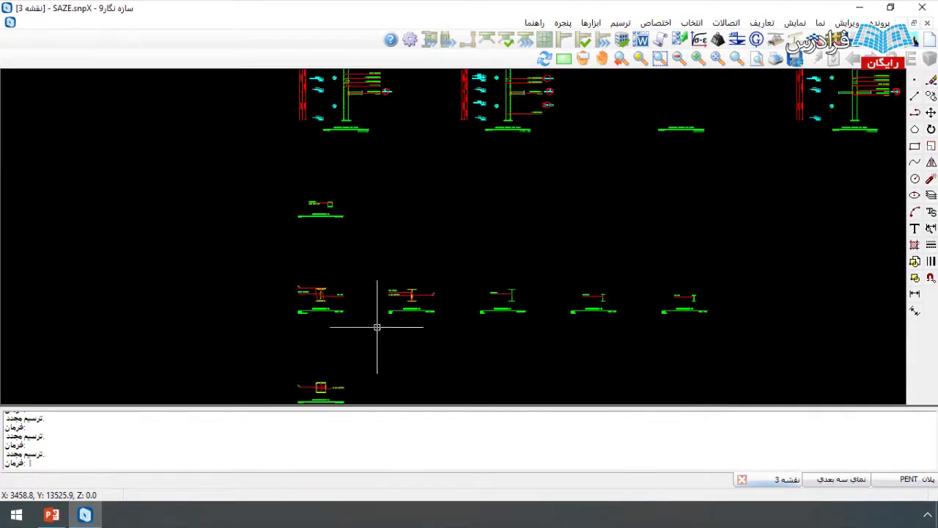
pyautogui.moveTo(392, 323)
pyautogui.mouseDown()
pyautogui.moveTo(425, 228)
pyautogui.moveTo(419, 325)
pyautogui.mouseUp()
pyautogui.scroll(4, 419, 324)
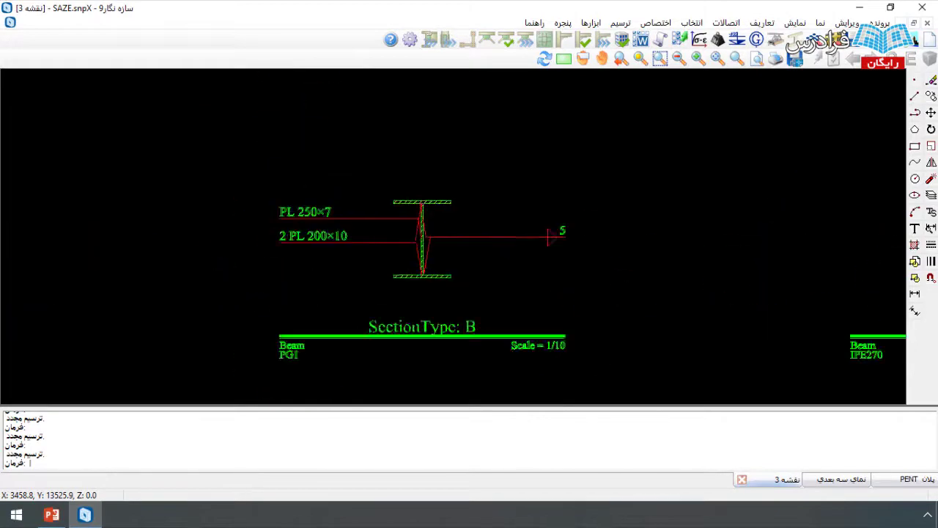
pyautogui.scroll(-4, 422, 300)
pyautogui.moveTo(319, 291); pyautogui.dragTo(305, 370)
pyautogui.scroll(4, 290, 252)
pyautogui.scroll(-5, 314, 251)
pyautogui.scroll(5, 331, 136)
# Step: Examine the column detail drawings from the X view, including the beam connection labels and plate annotations
pyautogui.moveTo(403, 280); pyautogui.dragTo(313, 352)
pyautogui.moveTo(303, 252); pyautogui.dragTo(308, 362)
pyautogui.scroll(5, 266, 194)
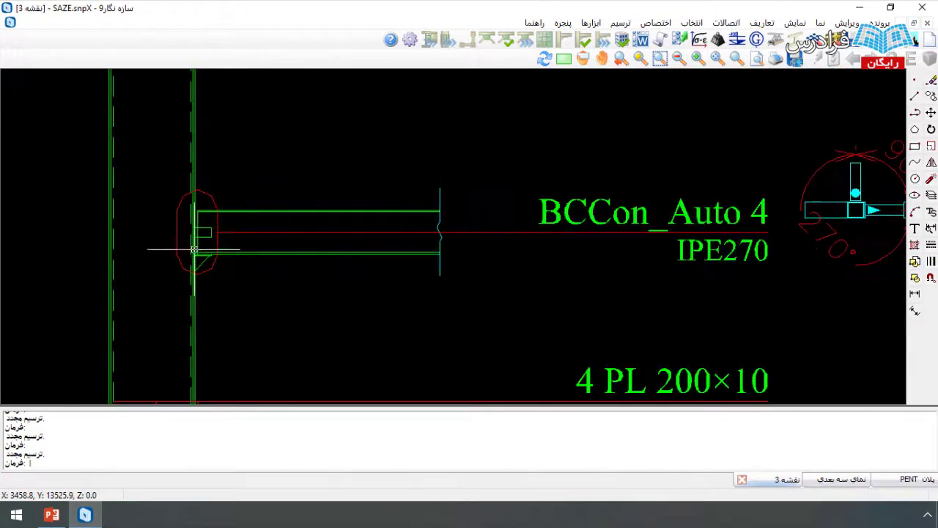
pyautogui.scroll(-4, 223, 277)
pyautogui.scroll(-5, 164, 222)
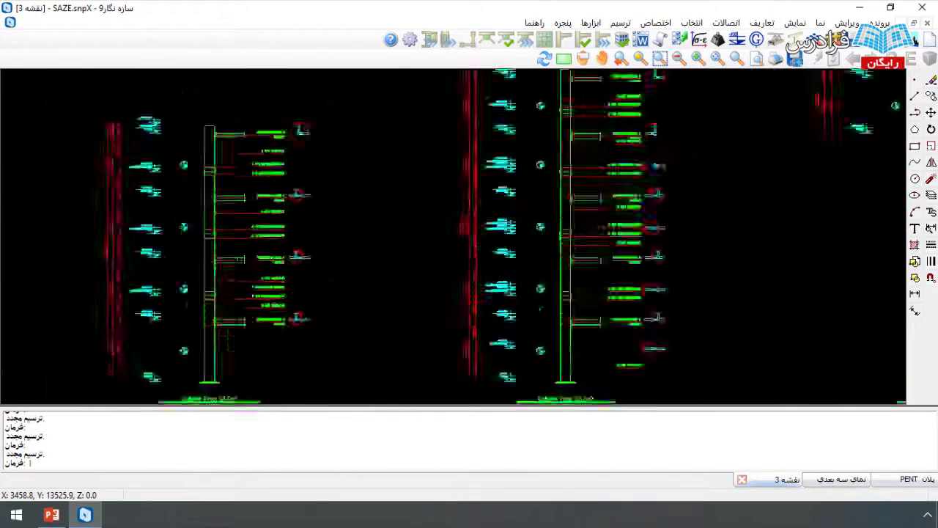
pyautogui.scroll(6, 525, 217)
pyautogui.scroll(-6, 526, 217)
pyautogui.moveTo(605, 254); pyautogui.dragTo(367, 287)
pyautogui.scroll(-3, 553, 330)
# Step: Examine the floor plan drawings, checking the beam sections, cover plate lengths and connection symbols around the grid axes
pyautogui.moveTo(552, 331); pyautogui.dragTo(485, 369)
pyautogui.scroll(5, 371, 206)
pyautogui.scroll(5, 372, 206)
pyautogui.moveTo(511, 261); pyautogui.dragTo(546, 88)
pyautogui.moveTo(429, 316); pyautogui.dragTo(511, 258)
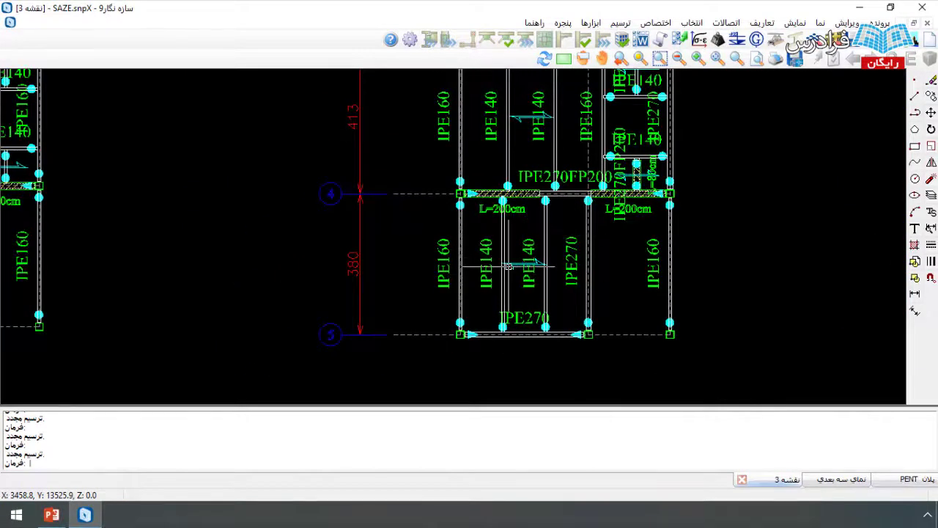
pyautogui.moveTo(536, 281); pyautogui.dragTo(743, 269)
pyautogui.moveTo(439, 303); pyautogui.dragTo(454, 316)
pyautogui.scroll(3, 270, 322)
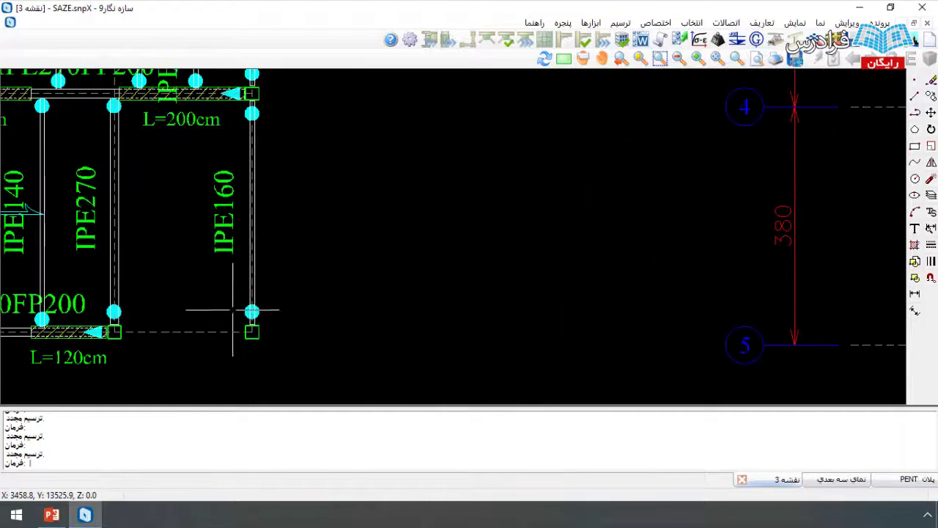
pyautogui.scroll(-2, 251, 311)
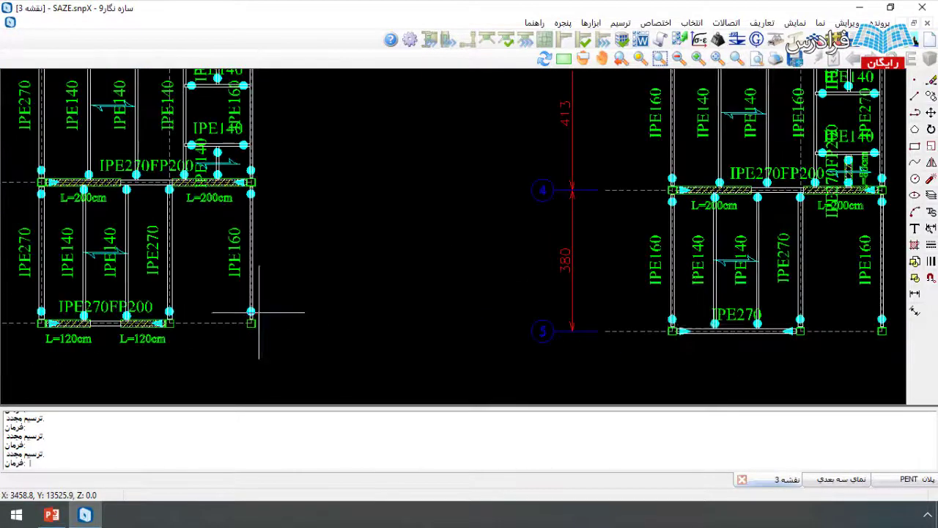
pyautogui.moveTo(681, 346); pyautogui.dragTo(603, 365)
pyautogui.moveTo(647, 274); pyautogui.dragTo(720, 394)
pyautogui.scroll(-5, 456, 228)
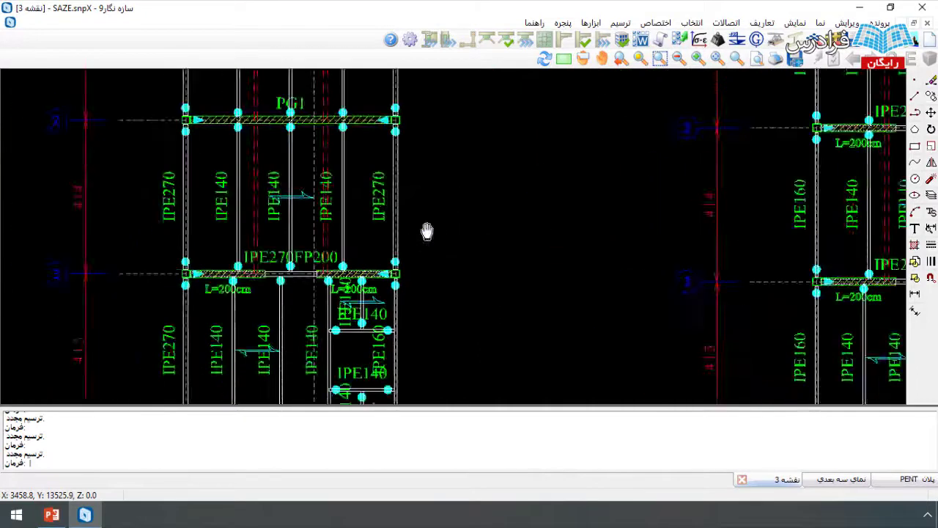
# Step: Examine the braced frame elevations, including the brace sections, connection labels and story levels
pyautogui.scroll(5, 507, 286)
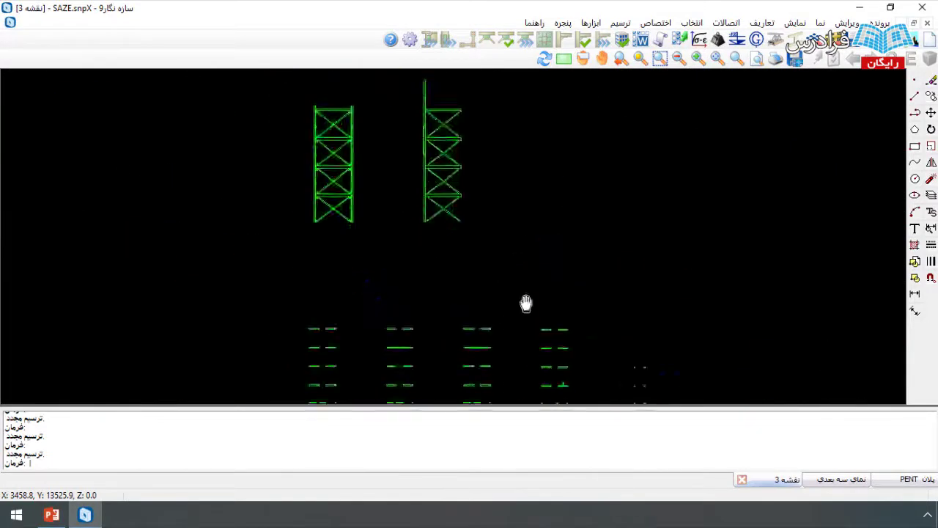
pyautogui.moveTo(502, 286); pyautogui.dragTo(686, 247)
pyautogui.scroll(5, 369, 249)
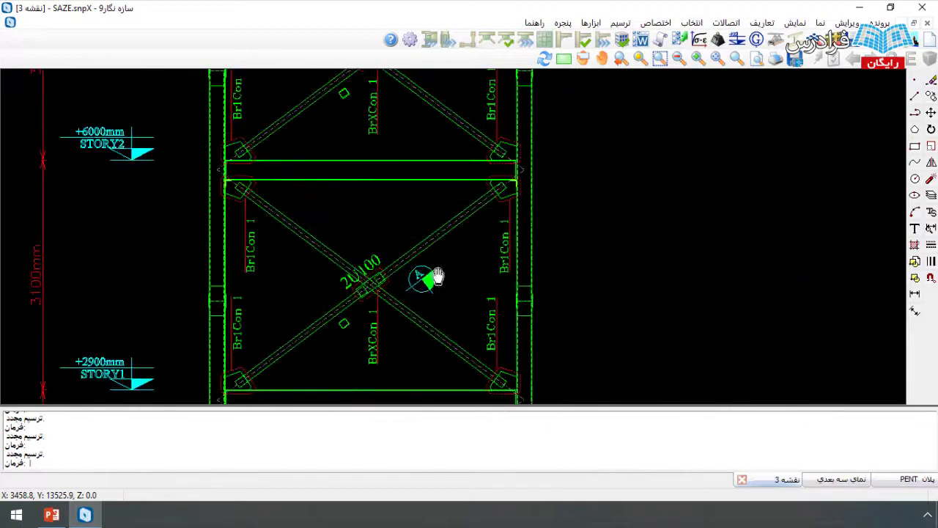
pyautogui.scroll(-5, 436, 289)
pyautogui.moveTo(485, 333); pyautogui.dragTo(482, 365)
pyautogui.moveTo(452, 253); pyautogui.dragTo(431, 376)
pyautogui.moveTo(484, 242); pyautogui.dragTo(477, 297)
# Step: Examine the column placement plan, including the column types, base plate labels and their dimensions
pyautogui.scroll(5, 508, 250)
pyautogui.scroll(4, 453, 220)
pyautogui.moveTo(469, 265); pyautogui.dragTo(498, 151)
pyautogui.moveTo(517, 288)
pyautogui.mouseDown()
pyautogui.moveTo(515, 197)
pyautogui.moveTo(543, 107)
pyautogui.mouseUp()
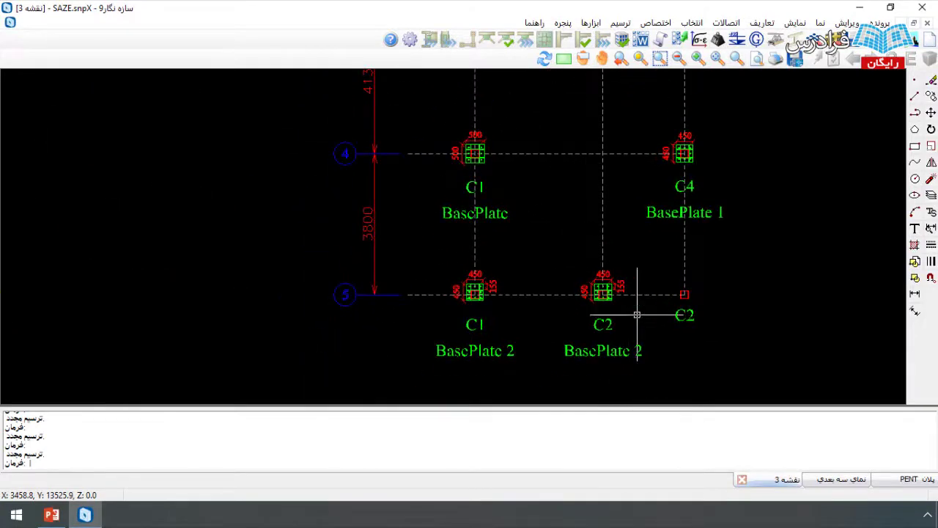
pyautogui.moveTo(672, 345); pyautogui.dragTo(777, 389)
pyautogui.scroll(-5, 293, 236)
pyautogui.moveTo(318, 240); pyautogui.dragTo(628, 260)
pyautogui.moveTo(414, 155); pyautogui.dragTo(420, 238)
pyautogui.scroll(1, 462, 202)
# Step: Examine the beam-to-beam connection sheet BBCon 1 and the connection sheets beside and above it
pyautogui.scroll(-6, 462, 206)
pyautogui.moveTo(465, 196); pyautogui.dragTo(423, 356)
pyautogui.scroll(4, 453, 207)
pyautogui.moveTo(425, 267); pyautogui.dragTo(394, 139)
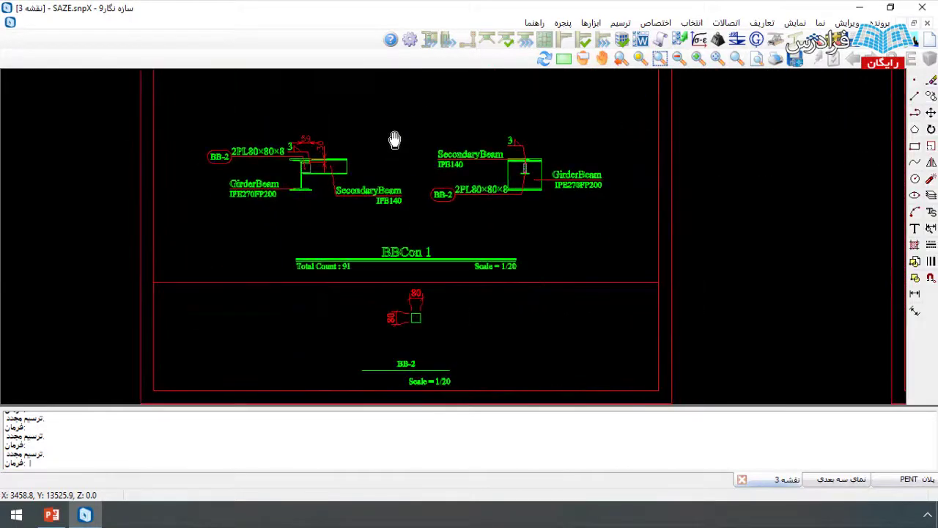
pyautogui.scroll(-4, 389, 312)
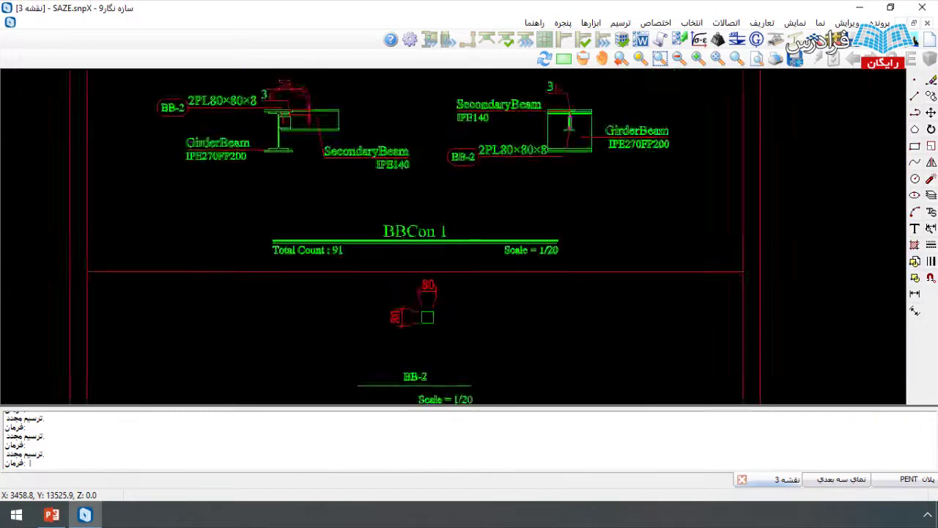
pyautogui.scroll(1, 758, 277)
pyautogui.scroll(-3, 737, 275)
pyautogui.moveTo(675, 185); pyautogui.dragTo(544, 376)
pyautogui.scroll(3, 462, 273)
pyautogui.moveTo(571, 279)
pyautogui.mouseDown()
pyautogui.moveTo(588, 152)
pyautogui.moveTo(479, 318)
pyautogui.mouseUp()
pyautogui.scroll(-3, 480, 318)
pyautogui.moveTo(481, 209); pyautogui.dragTo(387, 360)
# Step: Examine the 3D detail of beam-to-column connection BCCon 1, including its plates, bolts and weld annotations
pyautogui.scroll(4, 383, 272)
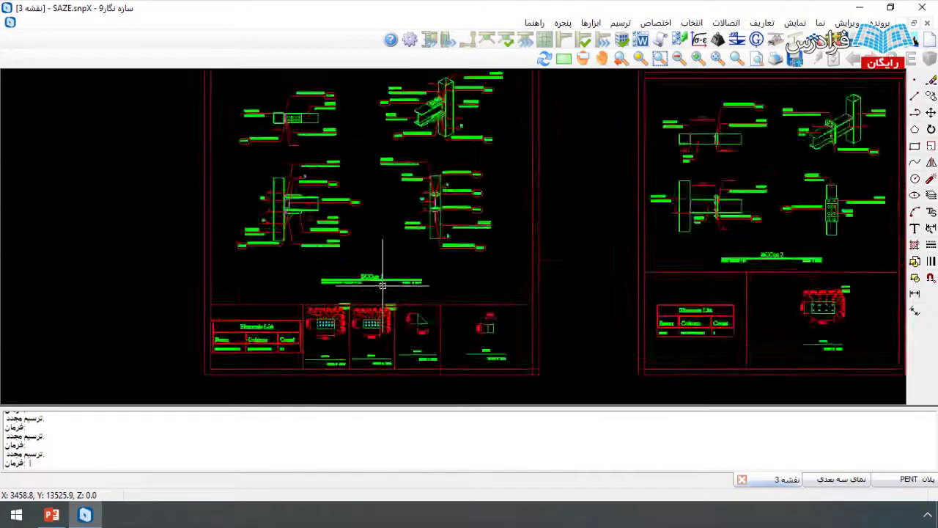
pyautogui.moveTo(416, 165); pyautogui.dragTo(366, 349)
pyautogui.scroll(3, 442, 156)
pyautogui.scroll(1, 356, 156)
pyautogui.moveTo(359, 181); pyautogui.dragTo(432, 229)
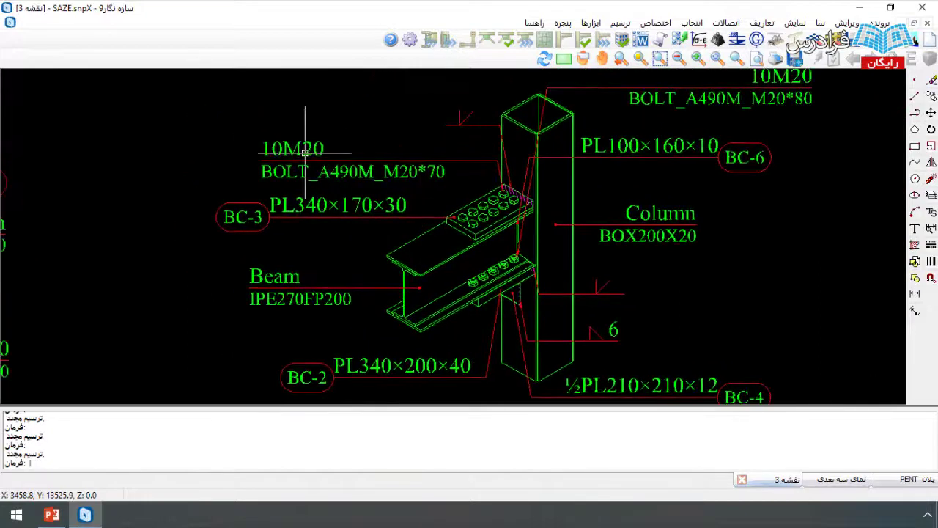
pyautogui.moveTo(377, 183); pyautogui.dragTo(411, 214)
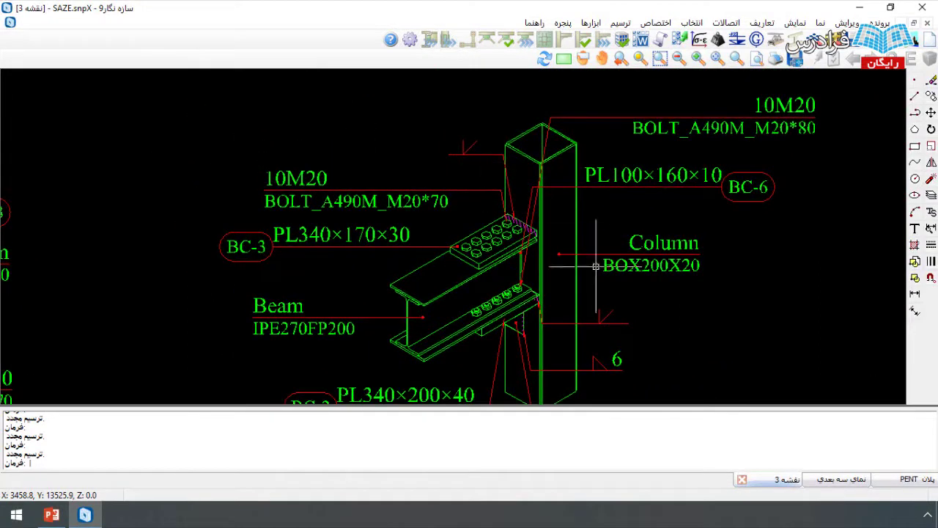
pyautogui.moveTo(627, 244); pyautogui.dragTo(658, 200)
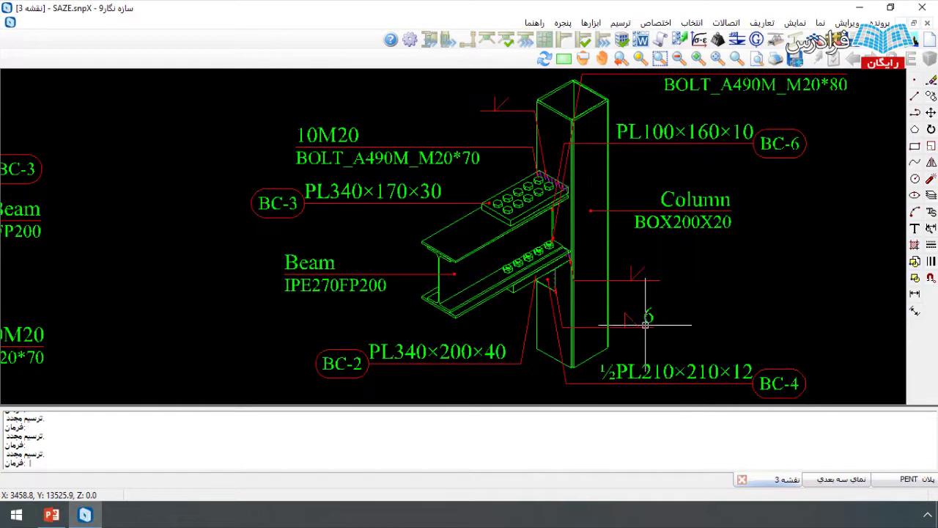
pyautogui.moveTo(553, 357); pyautogui.dragTo(739, 269)
pyautogui.moveTo(649, 202)
pyautogui.mouseDown()
pyautogui.moveTo(648, 195)
pyautogui.moveTo(737, 253)
pyautogui.mouseUp()
# Step: Examine the side views, individual plate details and elements list of beam-to-column connection BCCon 1
pyautogui.scroll(-3, 242, 269)
pyautogui.moveTo(246, 291)
pyautogui.mouseDown()
pyautogui.moveTo(272, 260)
pyautogui.moveTo(330, 118)
pyautogui.mouseUp()
pyautogui.moveTo(324, 276); pyautogui.dragTo(324, 214)
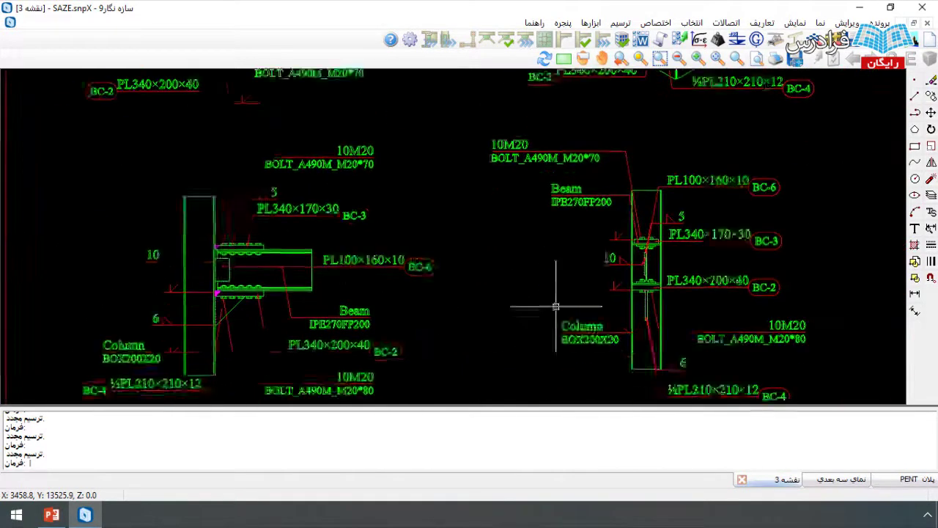
pyautogui.moveTo(485, 270); pyautogui.dragTo(344, 264)
pyautogui.scroll(1, 540, 301)
pyautogui.scroll(-4, 533, 288)
pyautogui.moveTo(526, 288); pyautogui.dragTo(543, 218)
pyautogui.scroll(5, 543, 286)
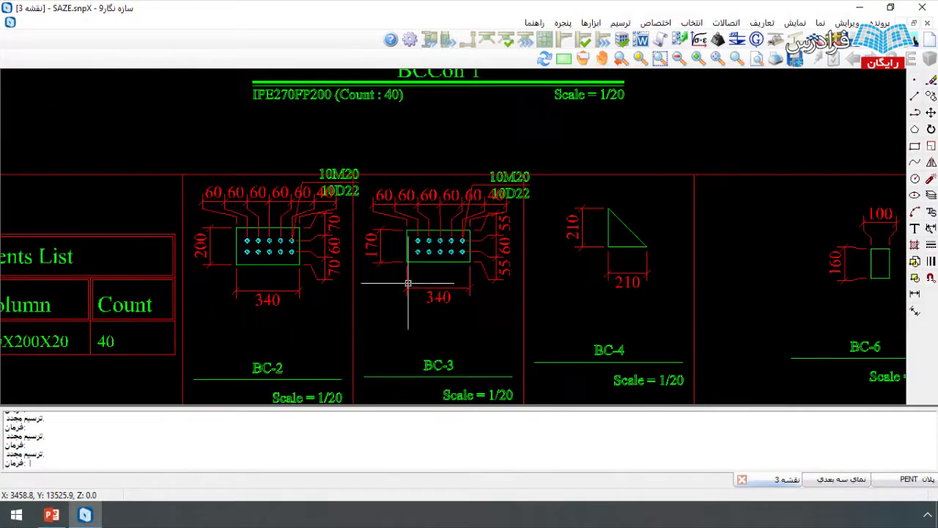
pyautogui.moveTo(548, 284); pyautogui.dragTo(616, 284)
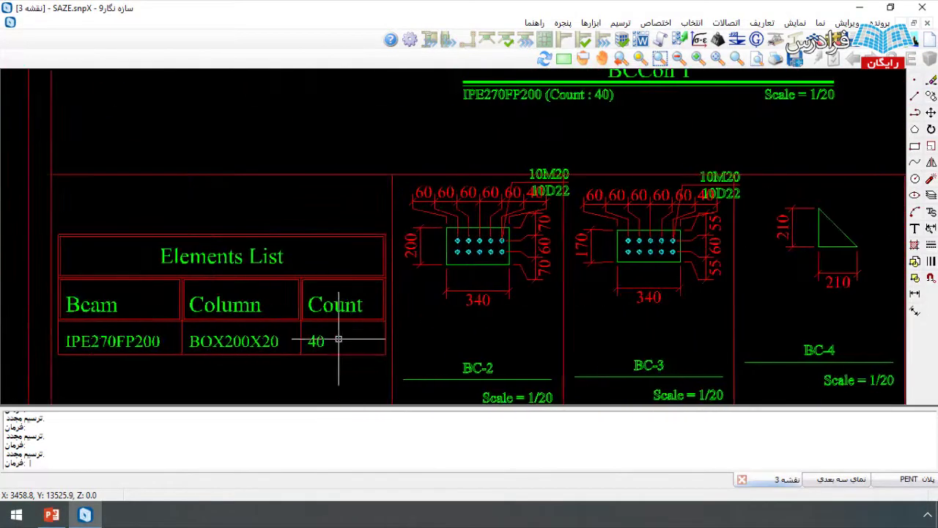
# Step: Examine the remaining beam-to-column connection sheets beside BCCon 1
pyautogui.scroll(-3, 285, 356)
pyautogui.scroll(2, 438, 254)
pyautogui.scroll(-6, 376, 330)
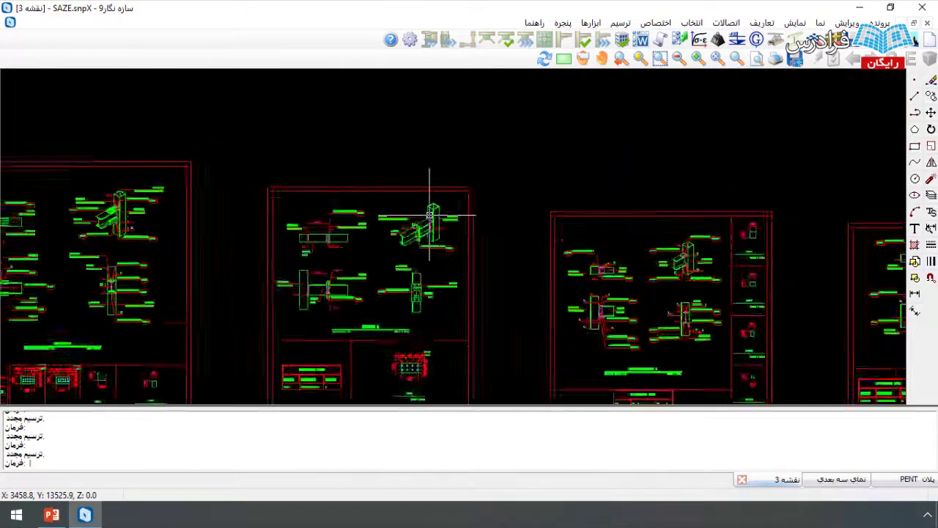
pyautogui.scroll(5, 439, 205)
pyautogui.scroll(-4, 437, 241)
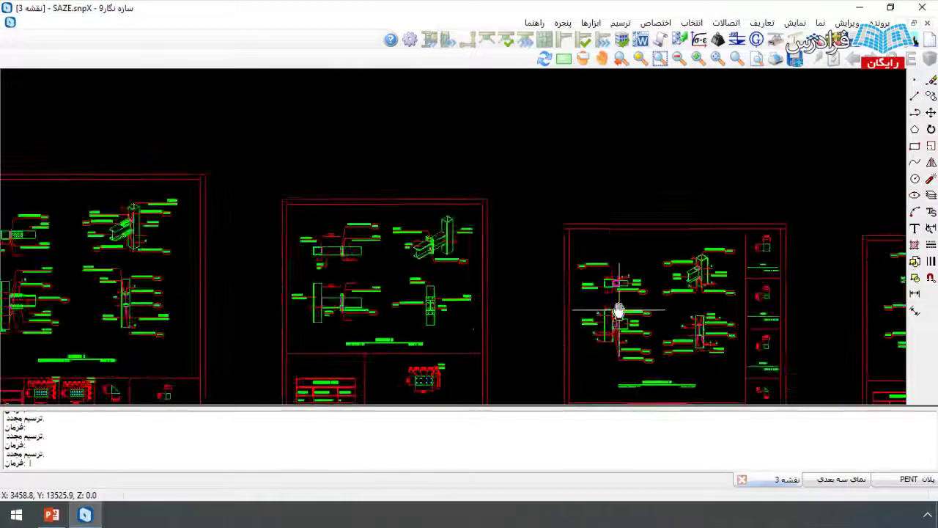
pyautogui.moveTo(655, 310); pyautogui.dragTo(318, 271)
pyautogui.moveTo(635, 275); pyautogui.dragTo(379, 278)
pyautogui.scroll(-3, 582, 300)
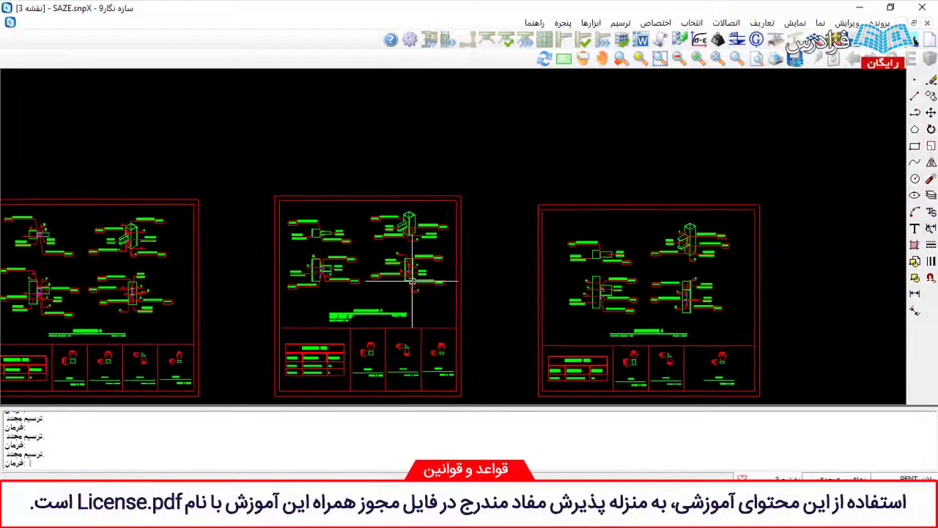
pyautogui.scroll(-1, 400, 299)
pyautogui.scroll(4, 278, 247)
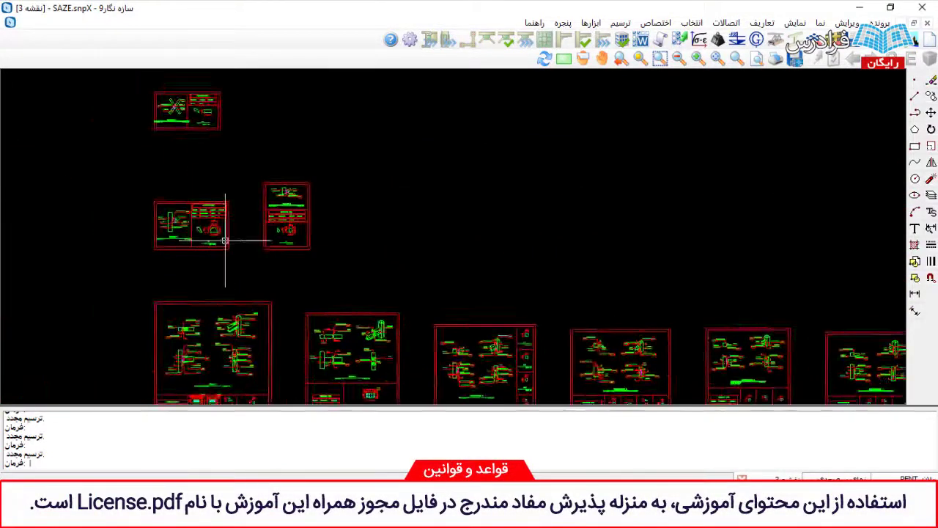
# Step: Examine the brace connection sheets, including BriCon 1, with their elements lists and gusset plate details
pyautogui.moveTo(293, 211); pyautogui.dragTo(368, 257)
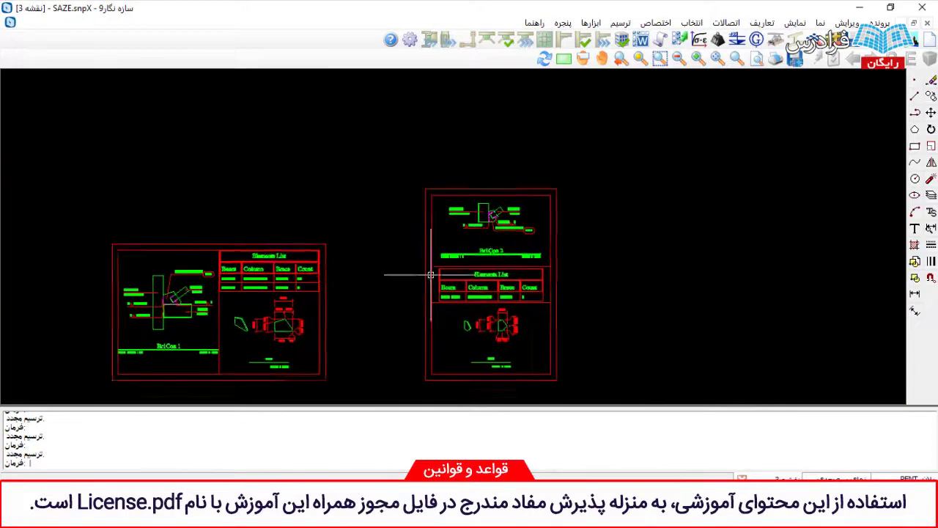
pyautogui.scroll(3, 508, 301)
pyautogui.moveTo(24, 263); pyautogui.dragTo(285, 239)
pyautogui.scroll(-4, 285, 239)
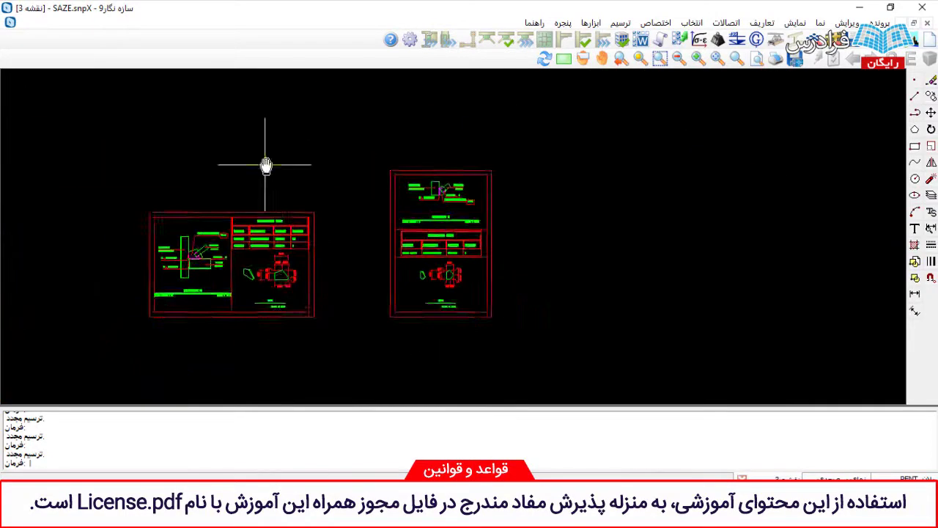
pyautogui.moveTo(248, 124); pyautogui.dragTo(303, 292)
pyautogui.scroll(-1, 303, 292)
# Step: Examine the base plate sheets, including the anchor bolt detail and the individual plate dimensions
pyautogui.scroll(5, 293, 311)
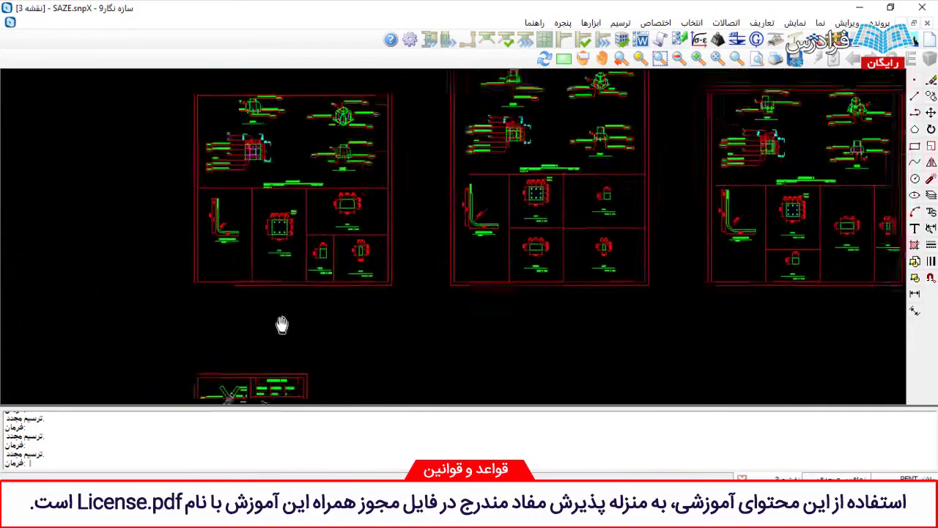
pyautogui.moveTo(361, 196)
pyautogui.mouseDown()
pyautogui.moveTo(488, 293)
pyautogui.moveTo(526, 174)
pyautogui.moveTo(500, 174)
pyautogui.mouseUp()
pyautogui.scroll(3, 451, 182)
pyautogui.scroll(-4, 500, 174)
pyautogui.moveTo(432, 283)
pyautogui.mouseDown()
pyautogui.moveTo(528, 195)
pyautogui.moveTo(533, 164)
pyautogui.mouseUp()
pyautogui.moveTo(479, 347); pyautogui.dragTo(425, 261)
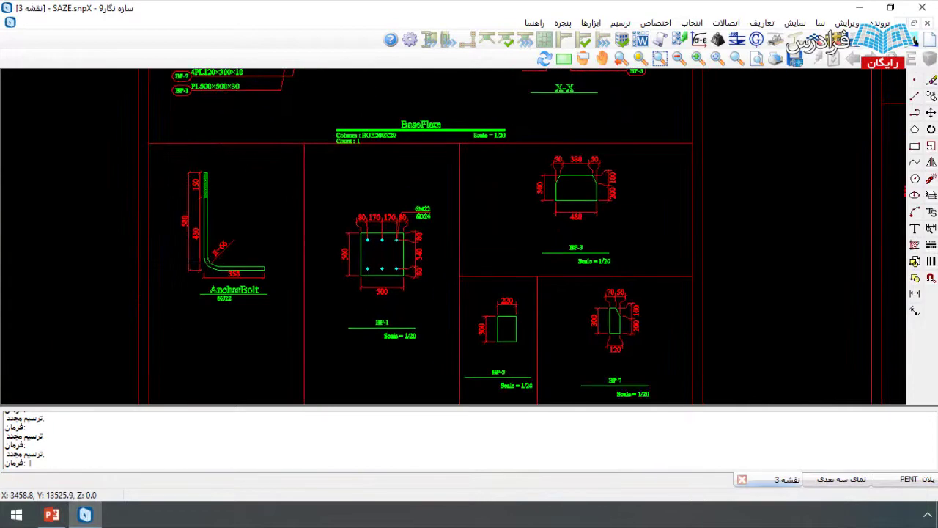
pyautogui.moveTo(334, 317); pyautogui.dragTo(175, 276)
pyautogui.scroll(-3, 345, 322)
# Step: Examine the overall 3D view of the steel structure above the base plate sheets
pyautogui.scroll(-2, 351, 330)
pyautogui.moveTo(440, 252); pyautogui.dragTo(442, 356)
pyautogui.scroll(4, 442, 356)
pyautogui.scroll(-4, 356, 176)
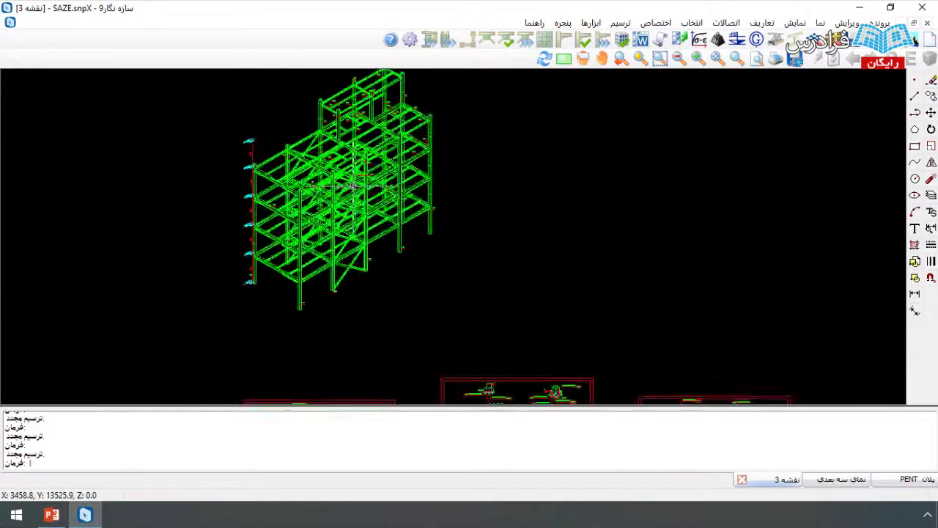
pyautogui.moveTo(371, 143)
pyautogui.mouseDown()
pyautogui.moveTo(348, 333)
pyautogui.moveTo(354, 241)
pyautogui.mouseUp()
# Step: Examine the Columns and Beams quantity tables, including sections, lengths, weights, locations and levels
pyautogui.scroll(5, 279, 224)
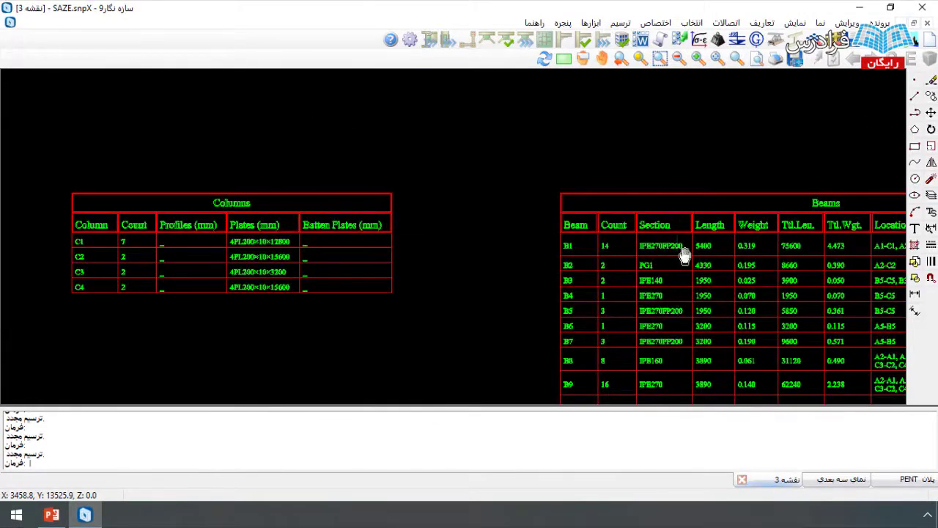
pyautogui.moveTo(684, 255); pyautogui.dragTo(436, 224)
pyautogui.moveTo(639, 199); pyautogui.dragTo(540, 198)
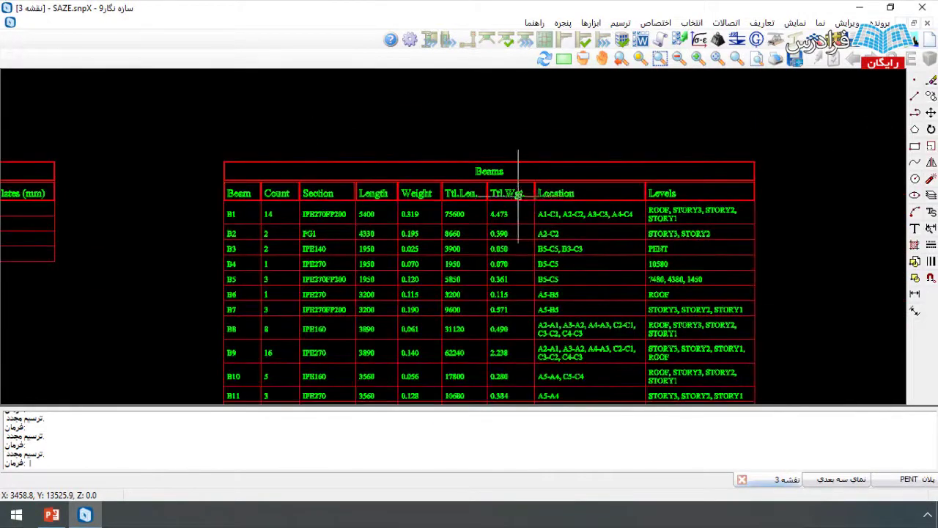
pyautogui.scroll(1, 525, 183)
pyautogui.scroll(1, 518, 179)
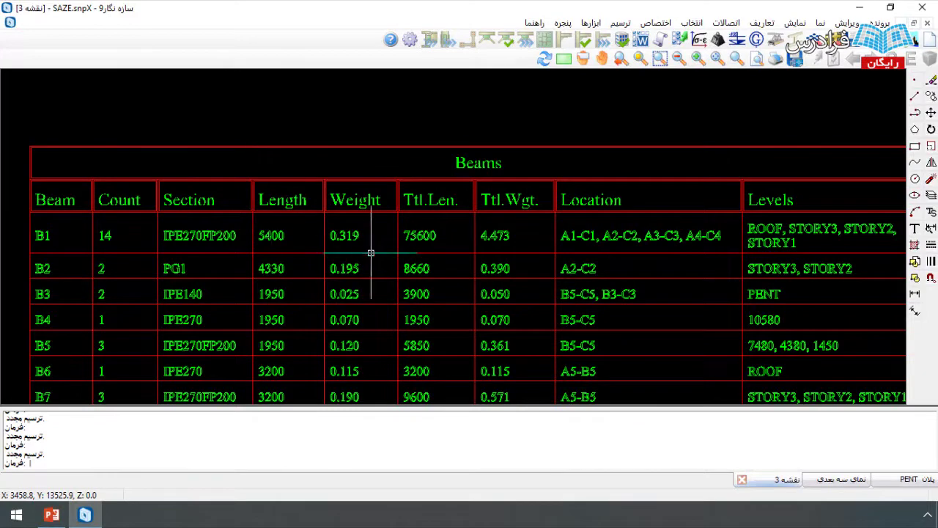
pyautogui.moveTo(668, 260); pyautogui.dragTo(276, 269)
pyautogui.moveTo(505, 289)
pyautogui.mouseDown()
pyautogui.moveTo(246, 301)
pyautogui.moveTo(90, 286)
pyautogui.mouseUp()
pyautogui.scroll(1, 561, 249)
pyautogui.scroll(-5, 561, 249)
# Step: Examine the Profiles and Plates tables with their lengths and weights
pyautogui.moveTo(718, 268); pyautogui.dragTo(507, 286)
pyautogui.scroll(3, 464, 268)
pyautogui.moveTo(359, 258); pyautogui.dragTo(456, 255)
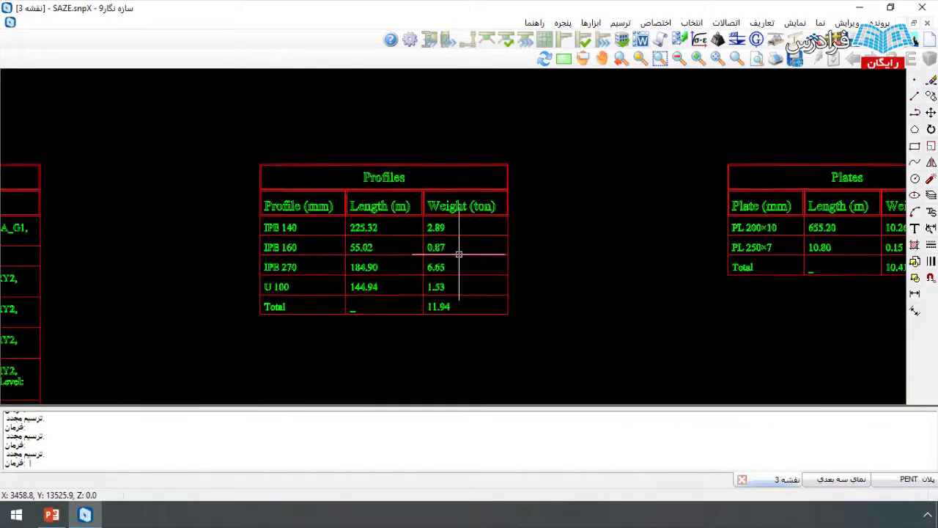
pyautogui.scroll(1, 454, 292)
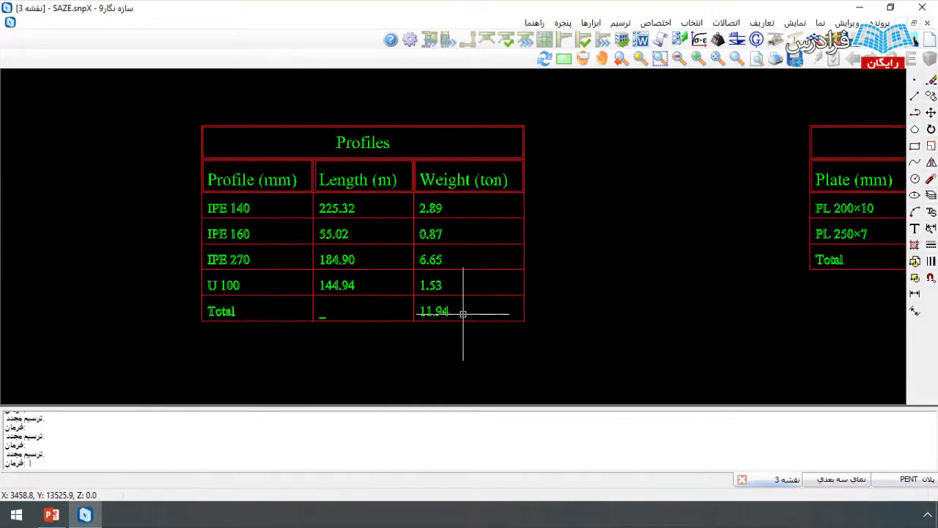
pyautogui.scroll(-1, 463, 313)
pyautogui.moveTo(720, 318); pyautogui.dragTo(341, 331)
pyautogui.scroll(3, 524, 284)
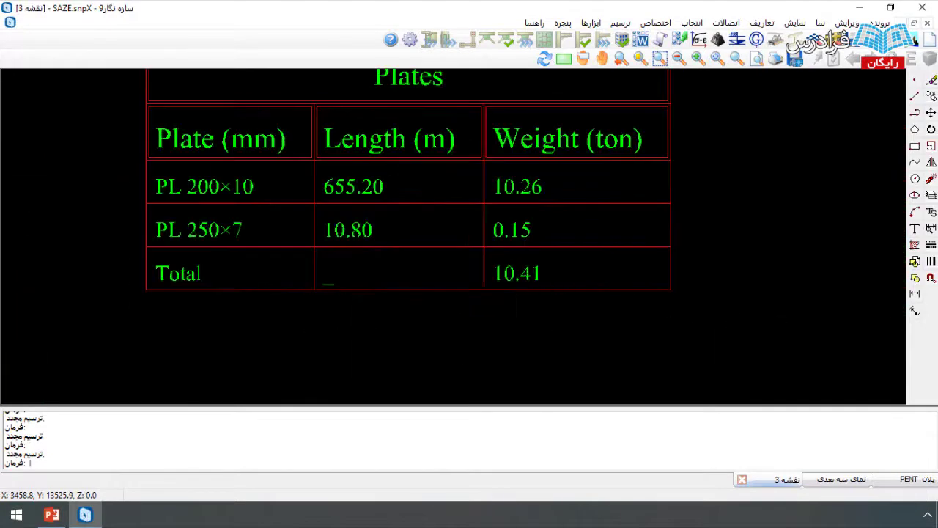
pyautogui.scroll(-3, 525, 286)
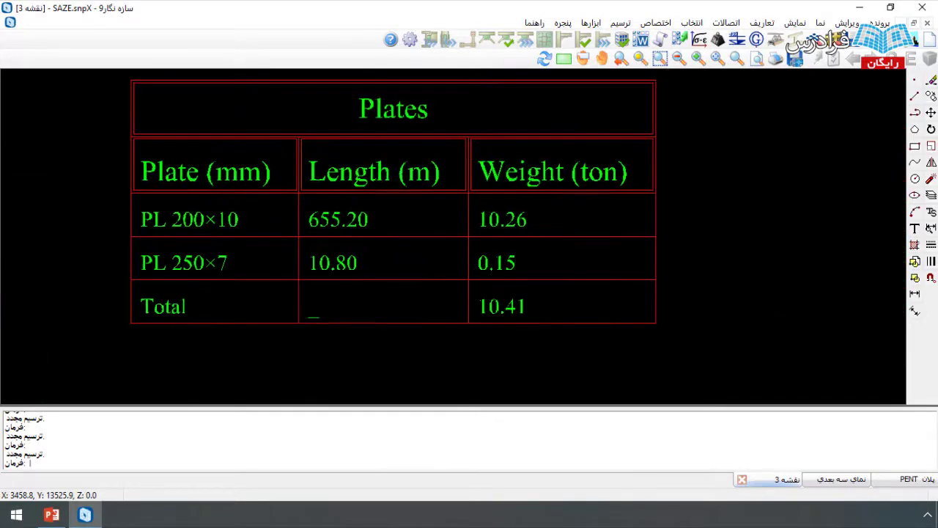
# Step: Examine the Batten Plates table and the connection plate tables beside it
pyautogui.moveTo(663, 345); pyautogui.dragTo(387, 327)
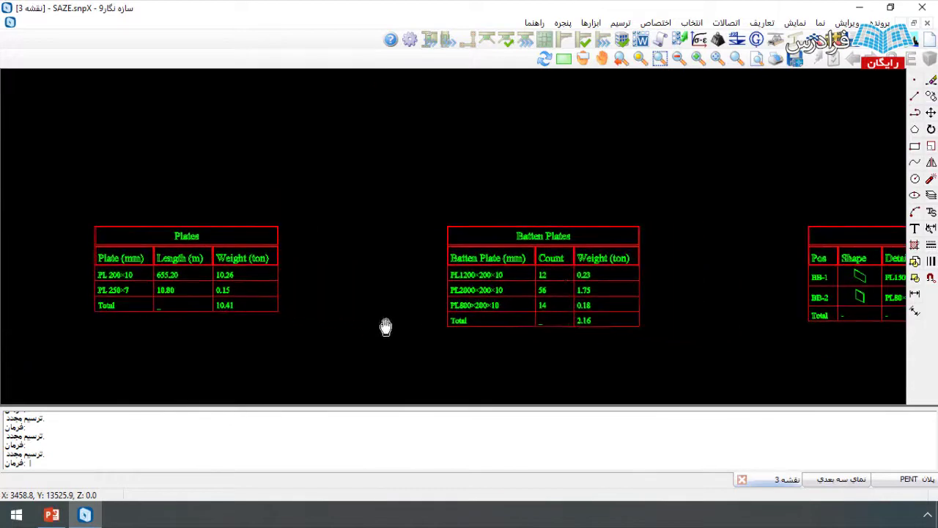
pyautogui.moveTo(577, 323); pyautogui.dragTo(335, 325)
pyautogui.moveTo(549, 321); pyautogui.dragTo(254, 320)
pyautogui.moveTo(618, 323)
pyautogui.mouseDown()
pyautogui.moveTo(324, 320)
pyautogui.moveTo(549, 314)
pyautogui.moveTo(276, 308)
pyautogui.mouseUp()
pyautogui.moveTo(585, 305); pyautogui.dragTo(82, 306)
pyautogui.moveTo(578, 313); pyautogui.dragTo(176, 276)
pyautogui.moveTo(586, 286); pyautogui.dragTo(380, 277)
# Step: Examine the remaining quantity tables through the bolt list to the Concrete Volume table
pyautogui.scroll(1, 657, 232)
pyautogui.scroll(-5, 569, 318)
pyautogui.scroll(-1, 608, 305)
pyautogui.moveTo(532, 303); pyautogui.dragTo(143, 303)
pyautogui.scroll(4, 350, 293)
pyautogui.moveTo(488, 302); pyautogui.dragTo(302, 287)
pyautogui.scroll(5, 476, 284)
pyautogui.moveTo(468, 256); pyautogui.dragTo(464, 225)
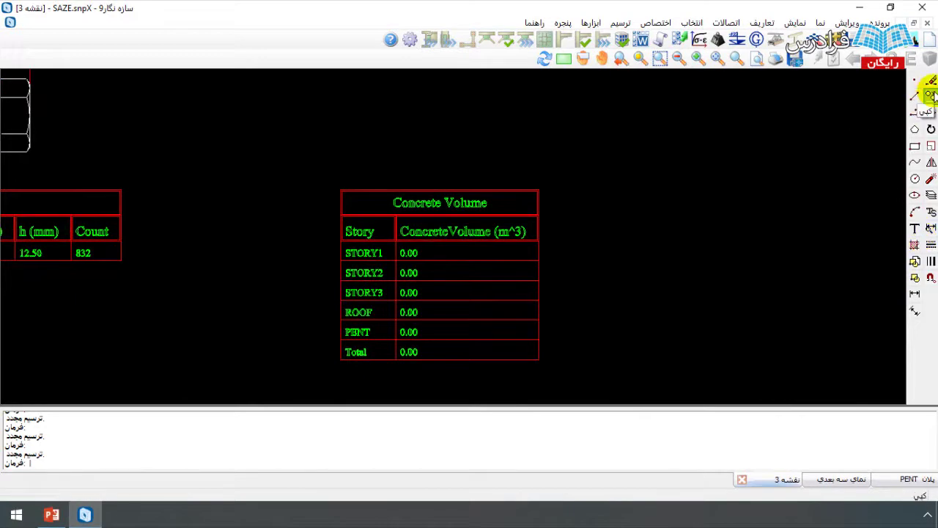
# Step: Delete the entire Concrete Volume table from the drawing
pyautogui.scroll(-2, 597, 243)
pyautogui.click(432, 163)
pyautogui.scroll(2, 542, 230)
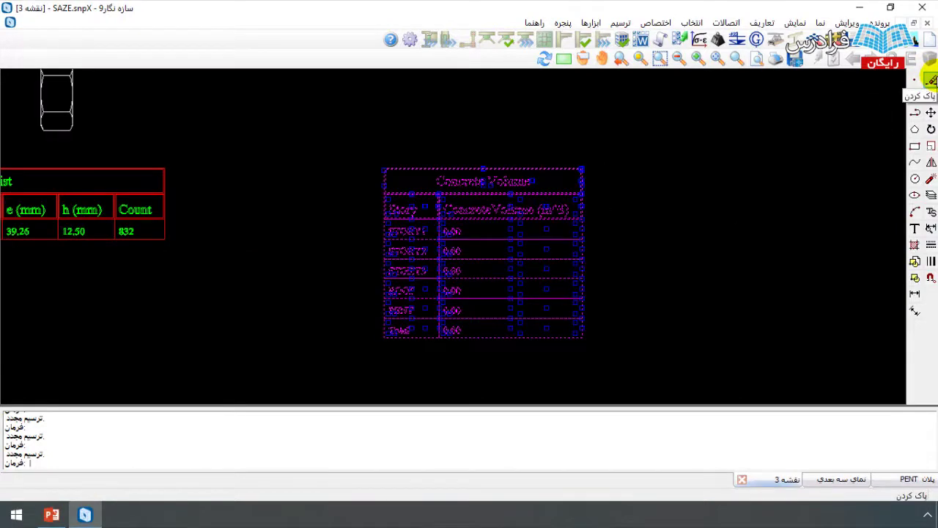
pyautogui.click(931, 79)
# Step: Start automatic framing of the drawings and set the vertical and horizontal spacing between frames to 100
pyautogui.scroll(-4, 492, 237)
pyautogui.moveTo(363, 306); pyautogui.dragTo(458, 316)
pyautogui.scroll(-2, 458, 316)
pyautogui.scroll(-3, 534, 267)
pyautogui.scroll(-1, 534, 266)
pyautogui.moveTo(534, 267); pyautogui.dragTo(519, 206)
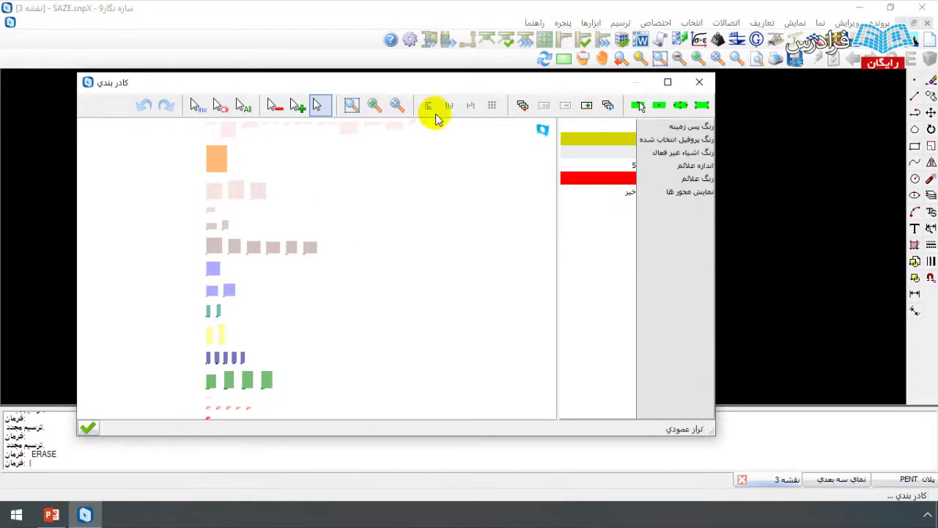
pyautogui.click(605, 106)
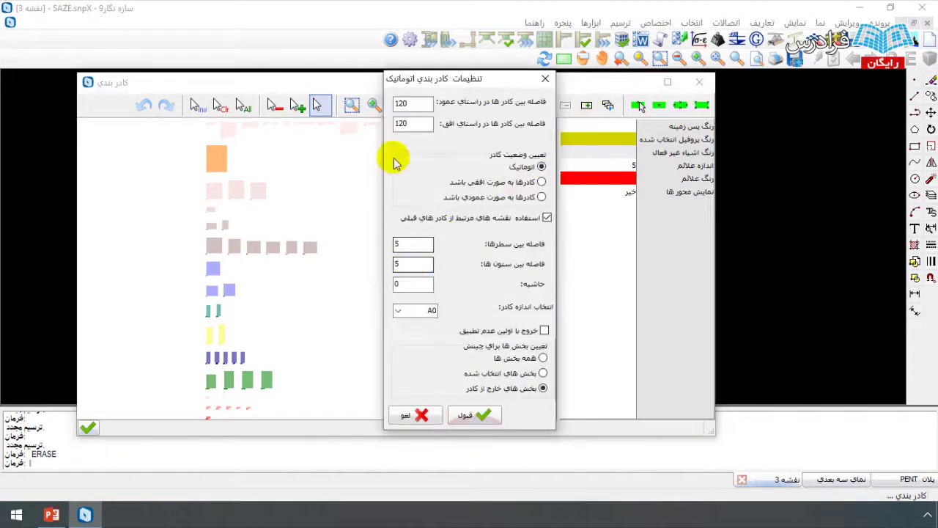
pyautogui.doubleClick(414, 102)
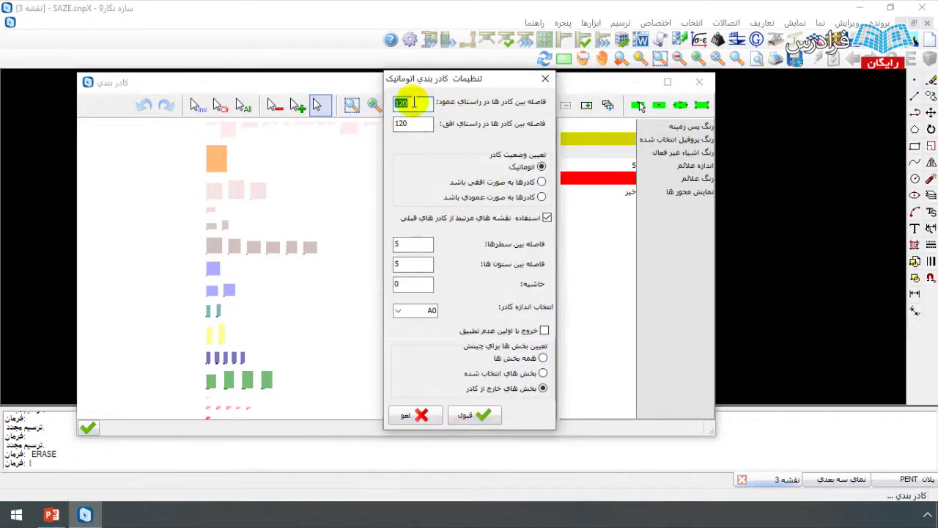
pyautogui.write('100')
pyautogui.doubleClick(402, 125)
pyautogui.write('100')
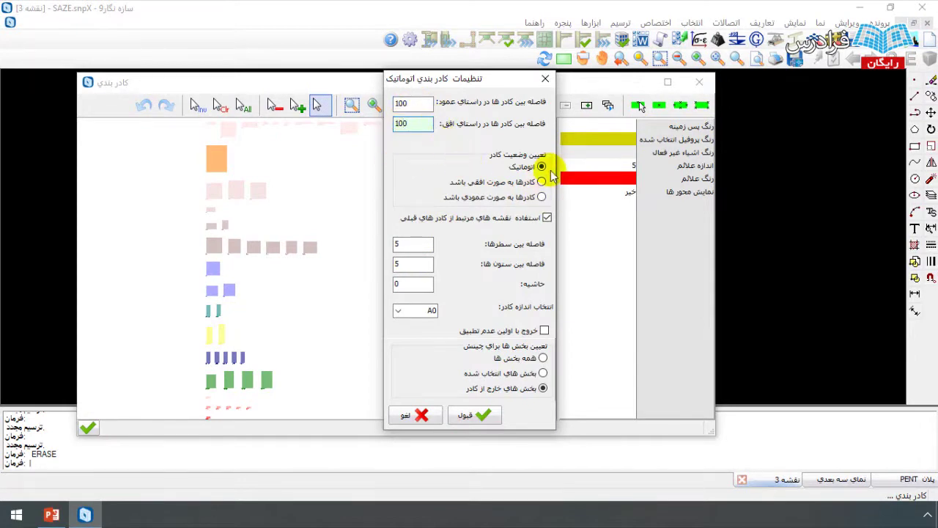
# Step: Arrange the drawings automatically in A0 frames and apply the framing to the drawing
pyautogui.click(397, 311)
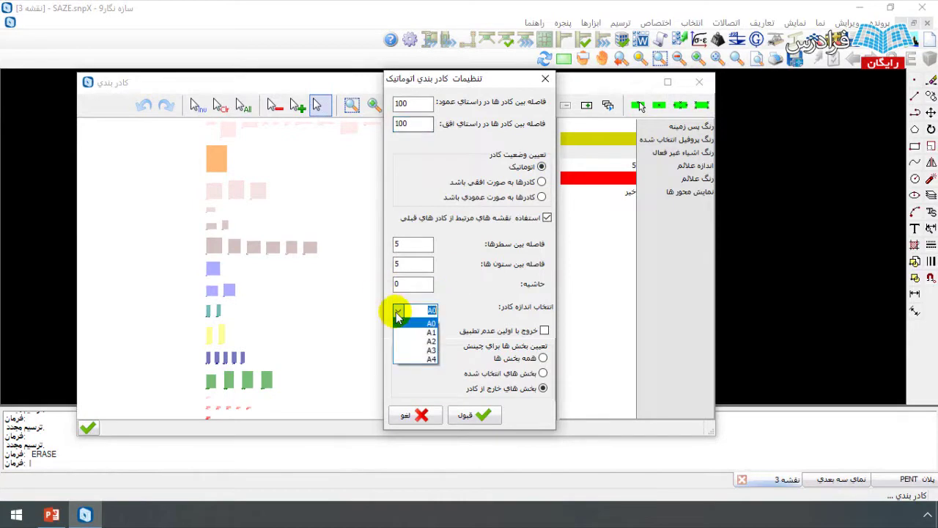
pyautogui.click(397, 313)
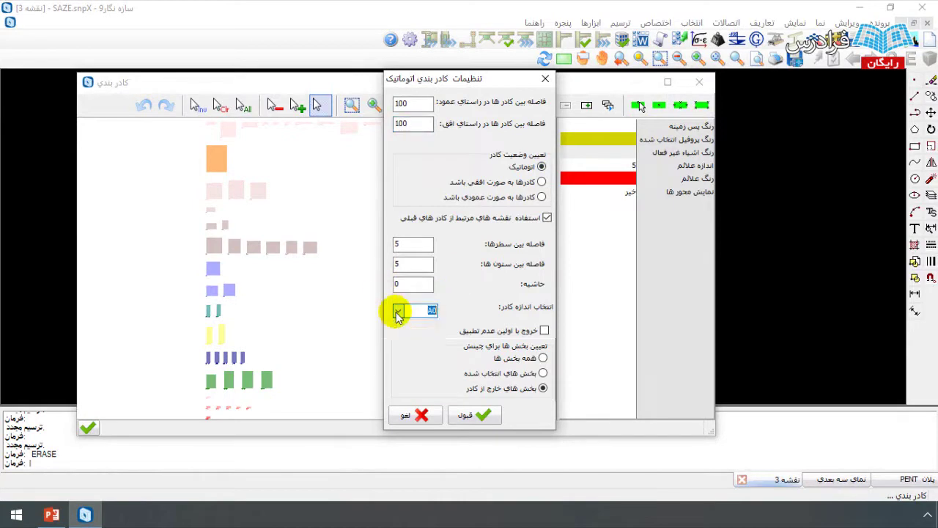
pyautogui.click(474, 415)
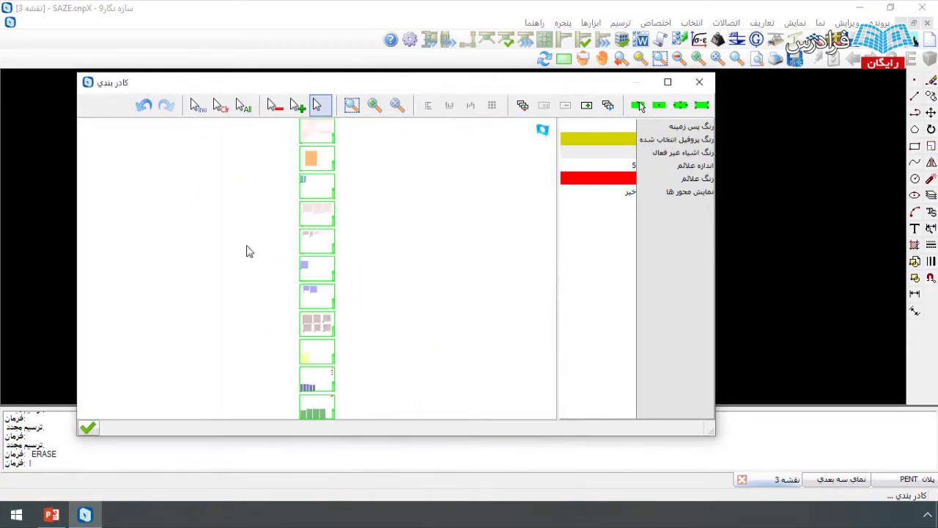
pyautogui.click(90, 425)
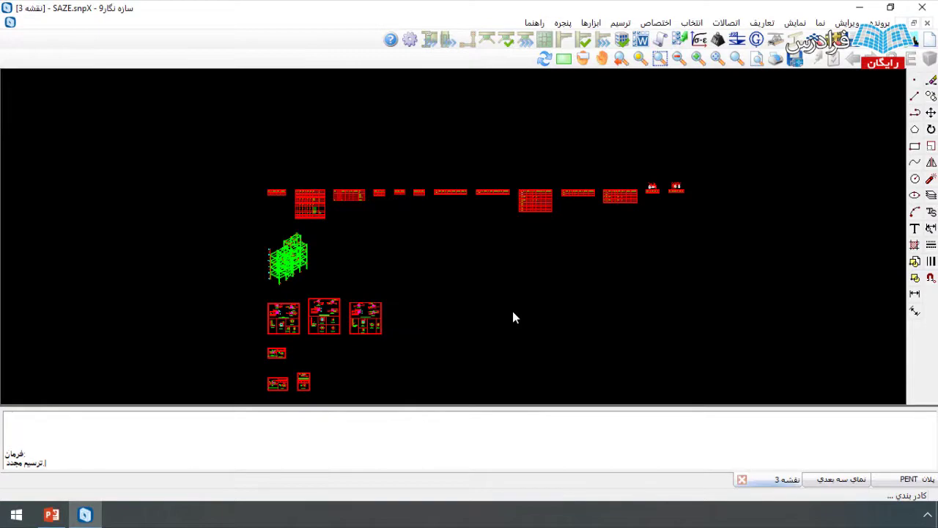
# Step: Examine the framed connection sheets and their title block, including the notes beside BCCon_Auto 4
pyautogui.moveTo(487, 222); pyautogui.dragTo(494, 190)
pyautogui.scroll(8, 494, 190)
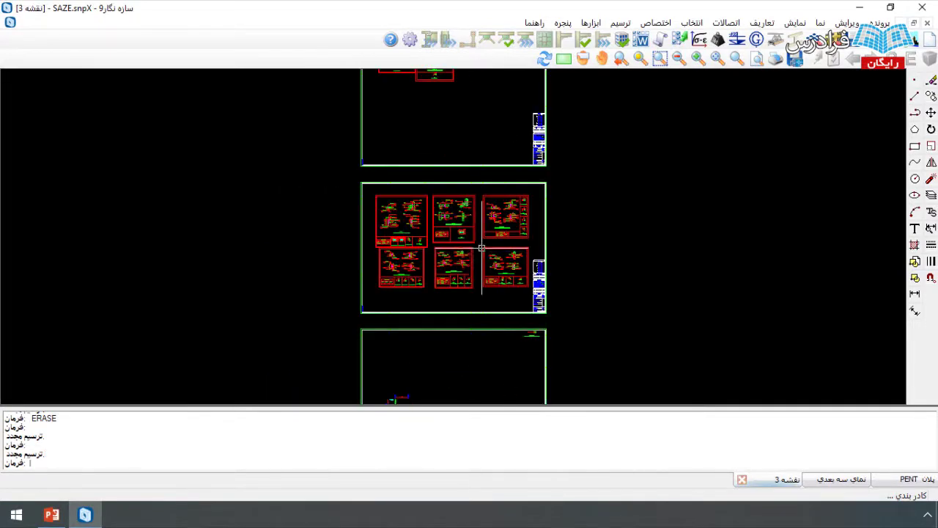
pyautogui.scroll(6, 602, 286)
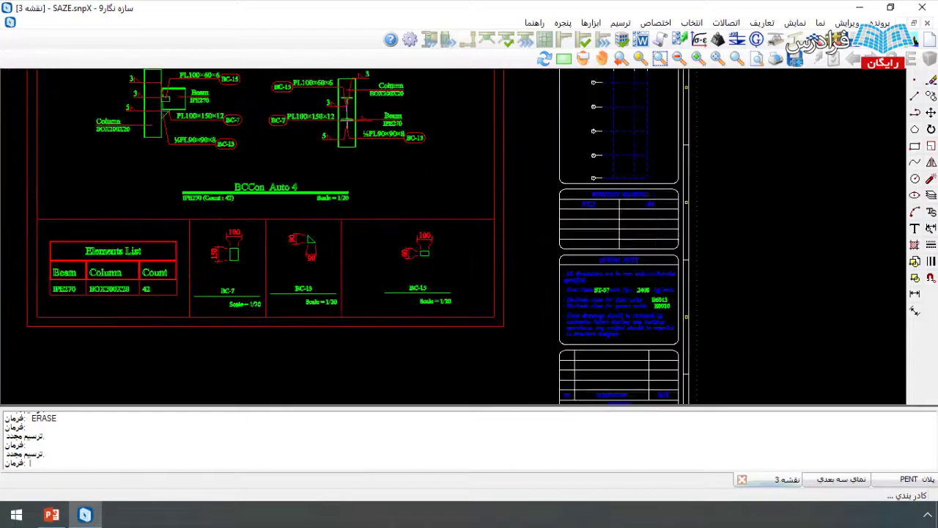
pyautogui.moveTo(700, 273)
pyautogui.mouseDown()
pyautogui.moveTo(714, 130)
pyautogui.moveTo(774, 291)
pyautogui.moveTo(803, 305)
pyautogui.mouseUp()
pyautogui.scroll(-3, 558, 216)
pyautogui.moveTo(442, 237)
pyautogui.mouseDown()
pyautogui.moveTo(613, 269)
pyautogui.moveTo(674, 258)
pyautogui.mouseUp()
pyautogui.scroll(-6, 519, 170)
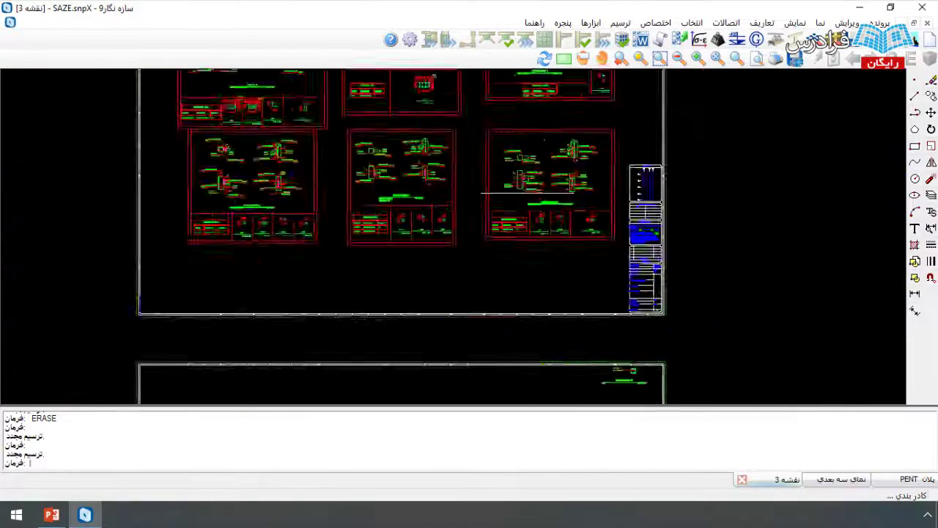
# Step: Save the framed drawing in the Faradars folder as an AutoCAD 2004 DWG file named Str
pyautogui.click(797, 60)
pyautogui.write('Str')
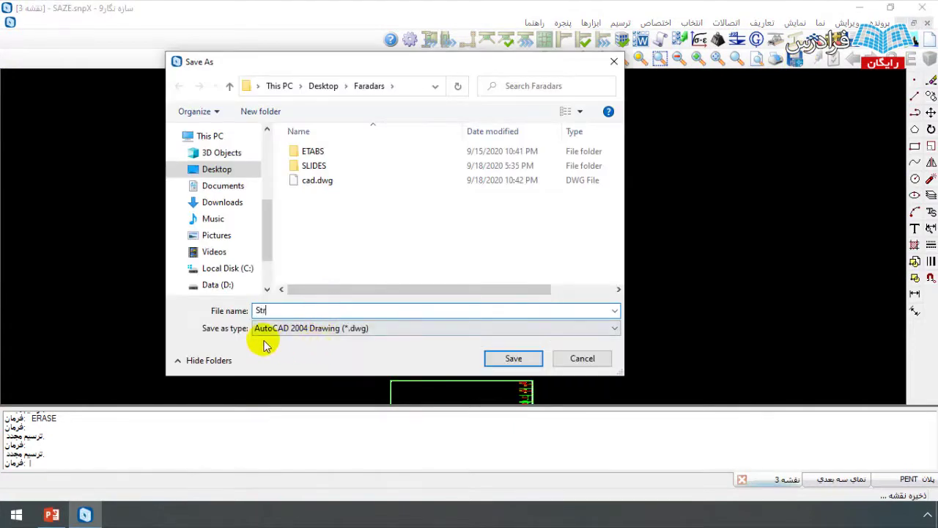
pyautogui.click(511, 359)
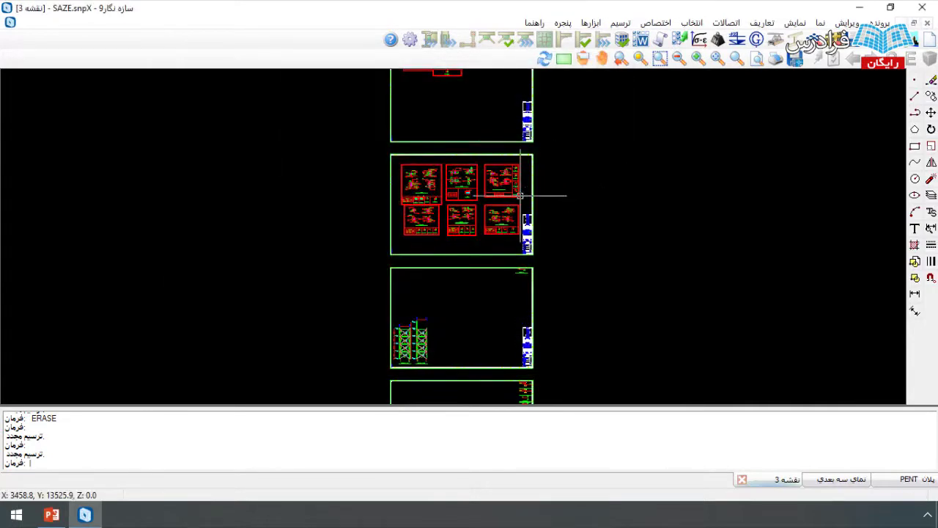
# Step: Generate a new drawing with all drawing sections deselected except the column section details
pyautogui.scroll(-1, 649, 172)
pyautogui.scroll(-1, 689, 177)
pyautogui.moveTo(689, 177); pyautogui.dragTo(582, 239)
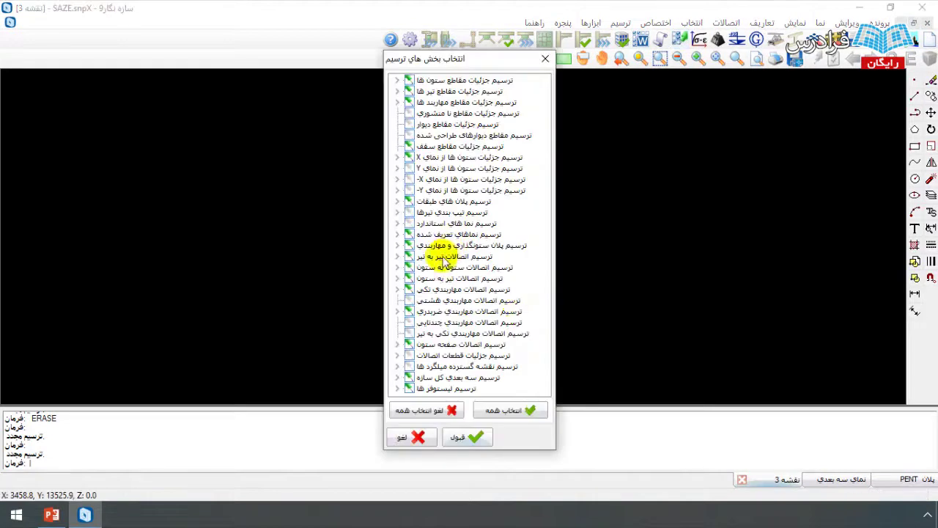
pyautogui.click(437, 413)
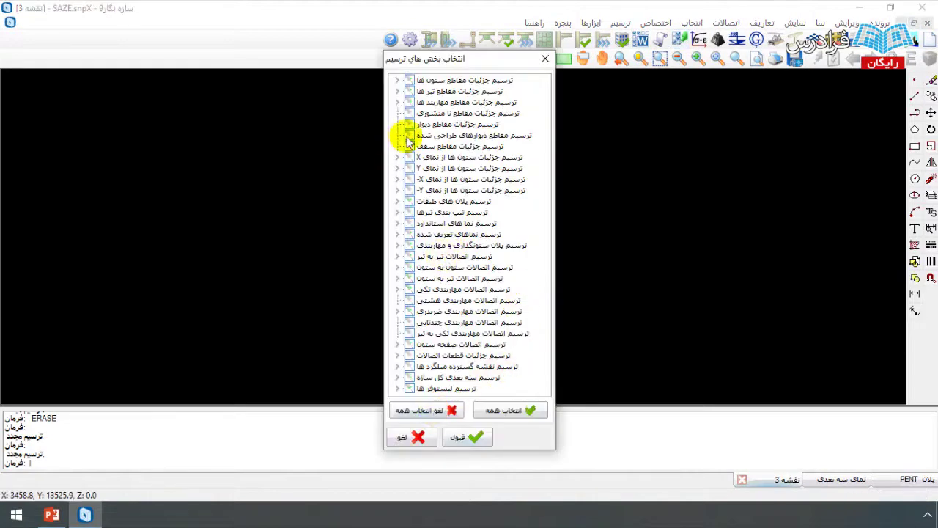
pyautogui.click(409, 79)
pyautogui.click(467, 437)
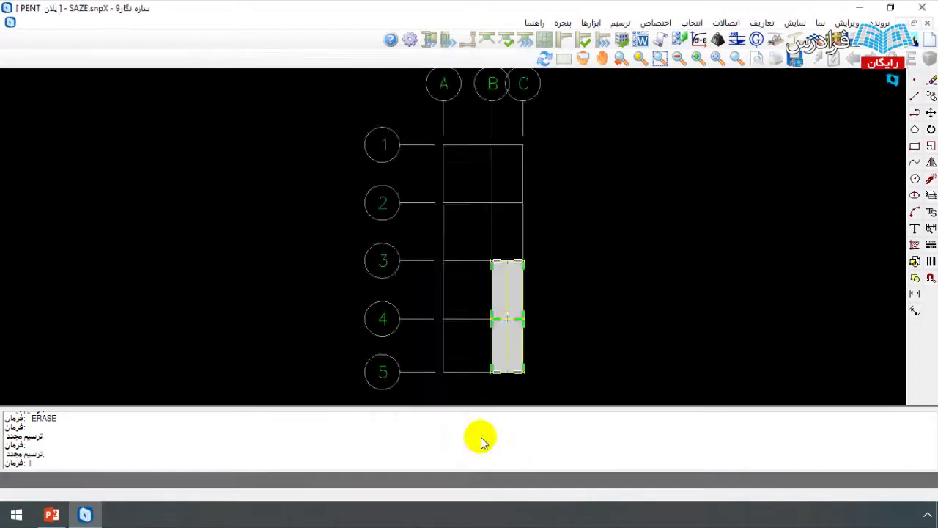
# Step: Look over the generated section details, and close that drawing and the framed drawing to return to the 3D model view
pyautogui.scroll(-5, 535, 220)
pyautogui.scroll(2, 538, 220)
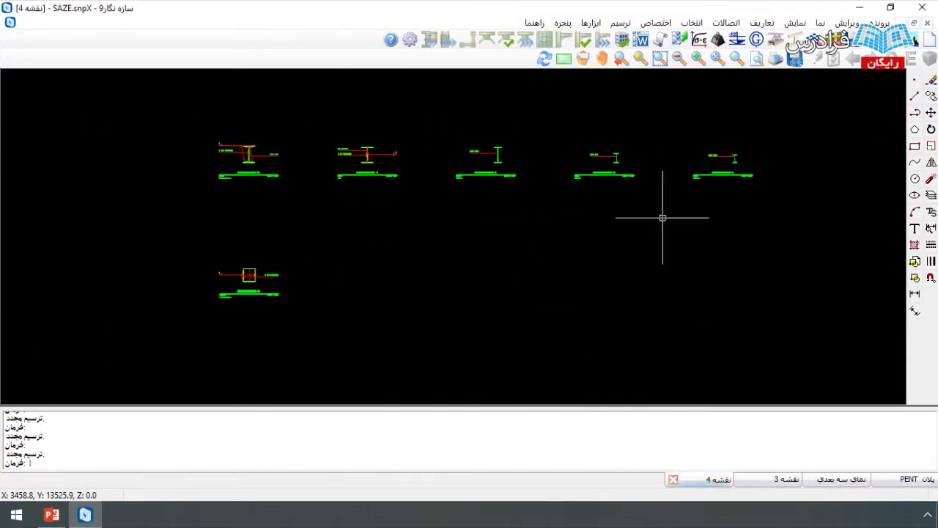
pyautogui.click(672, 481)
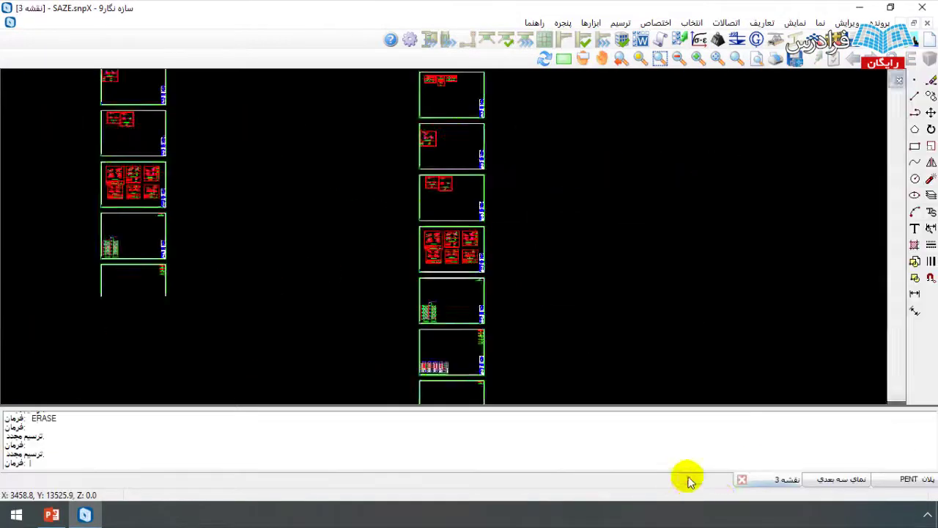
pyautogui.click(743, 479)
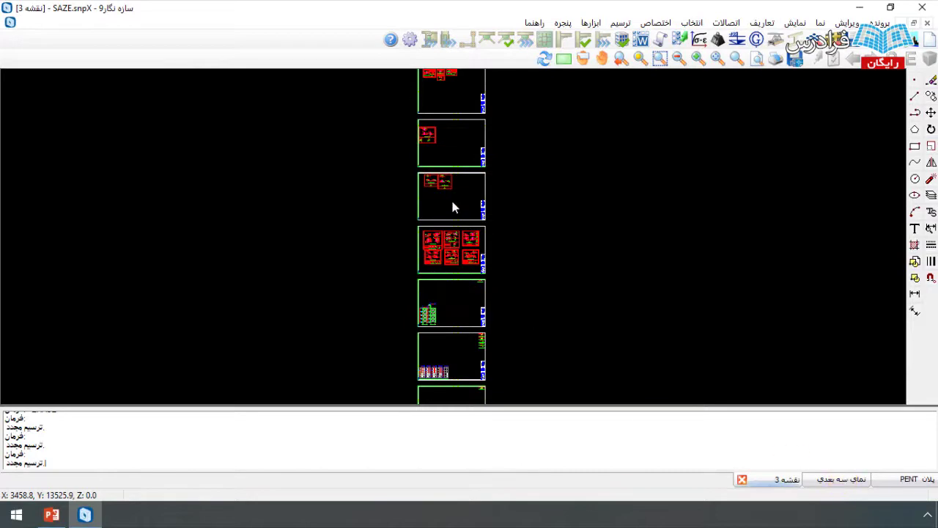
pyautogui.hotkey('ctrl', 'F4')
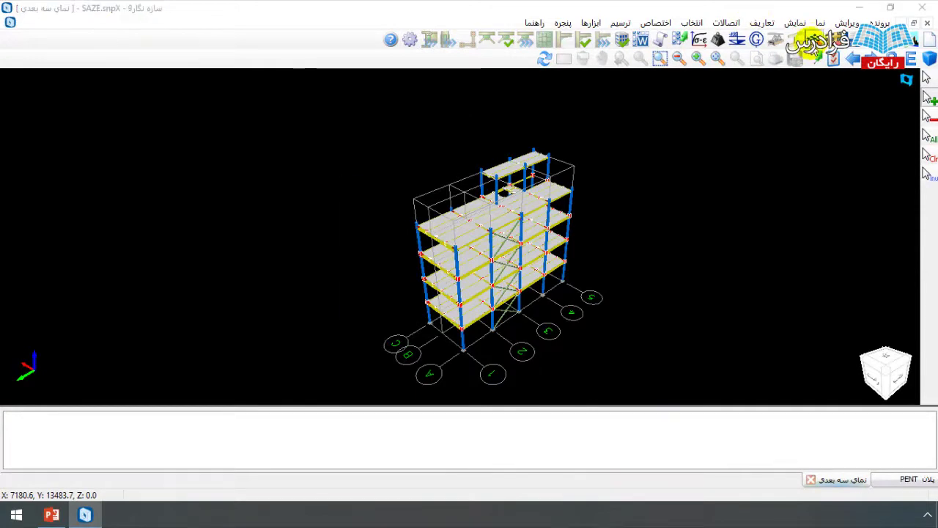
# Step: Review the Tekla Structures export options and the material and numbering-prefix settings for that export, leaving both without applying anything
pyautogui.click(814, 43)
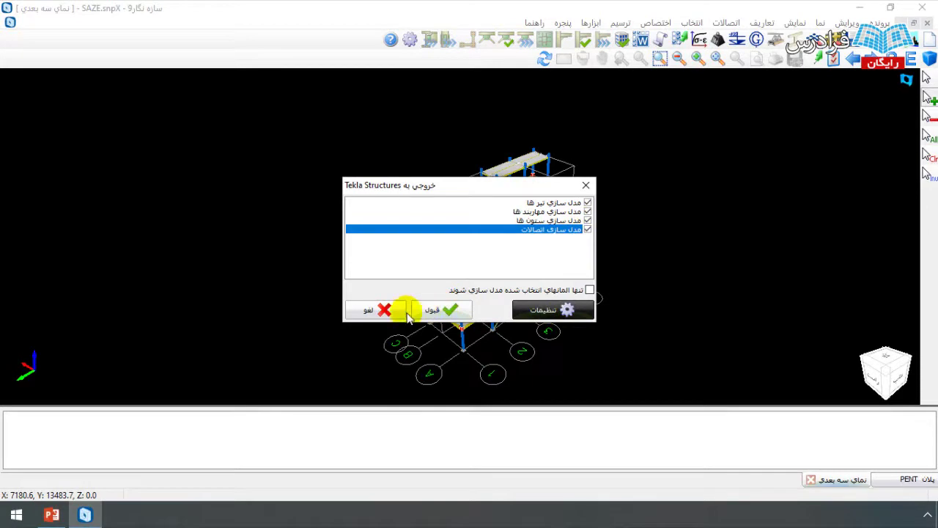
pyautogui.click(368, 310)
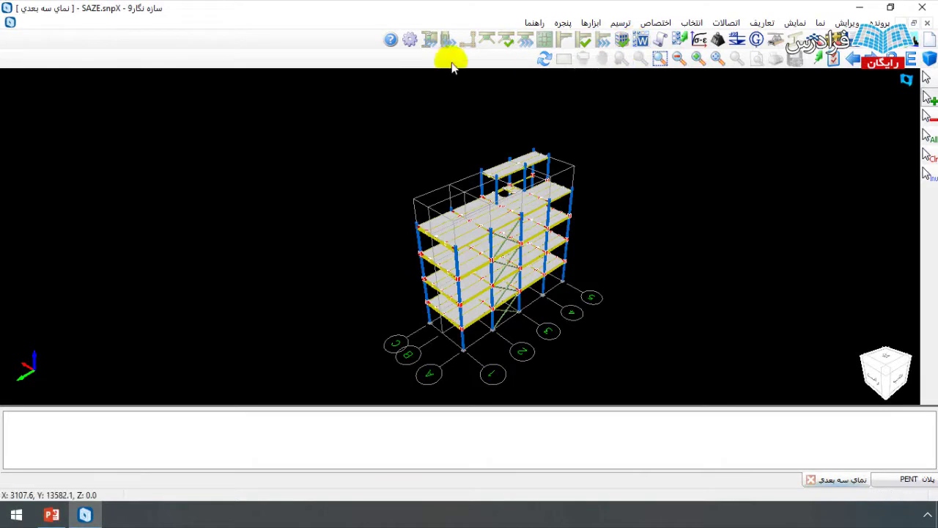
pyautogui.click(409, 40)
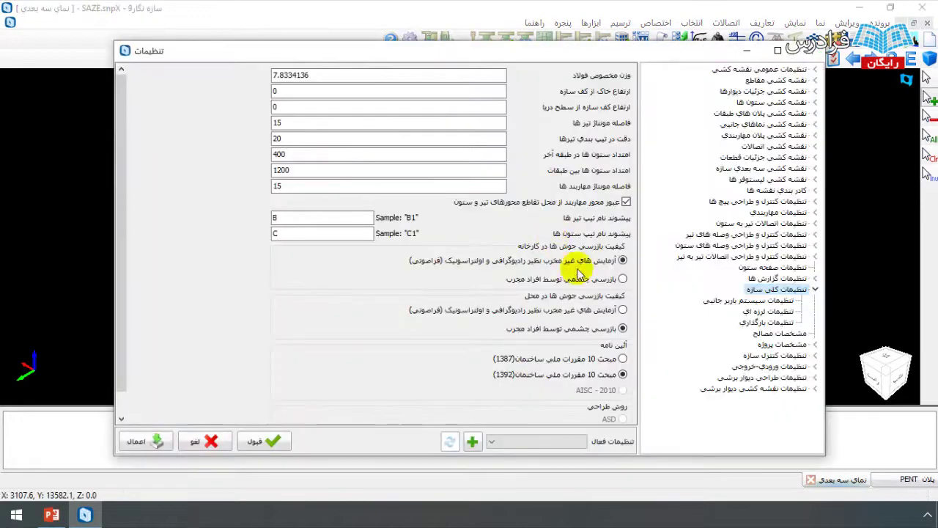
pyautogui.click(799, 355)
pyautogui.click(814, 356)
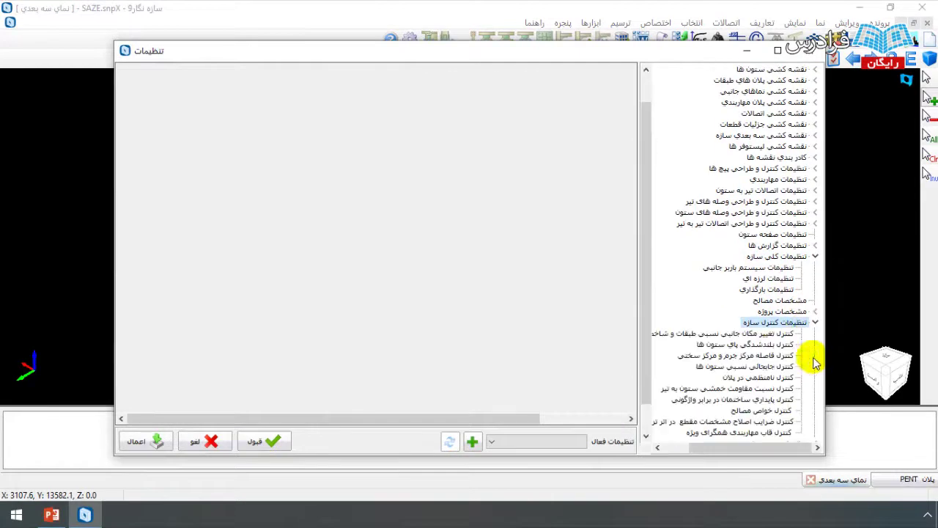
pyautogui.click(816, 324)
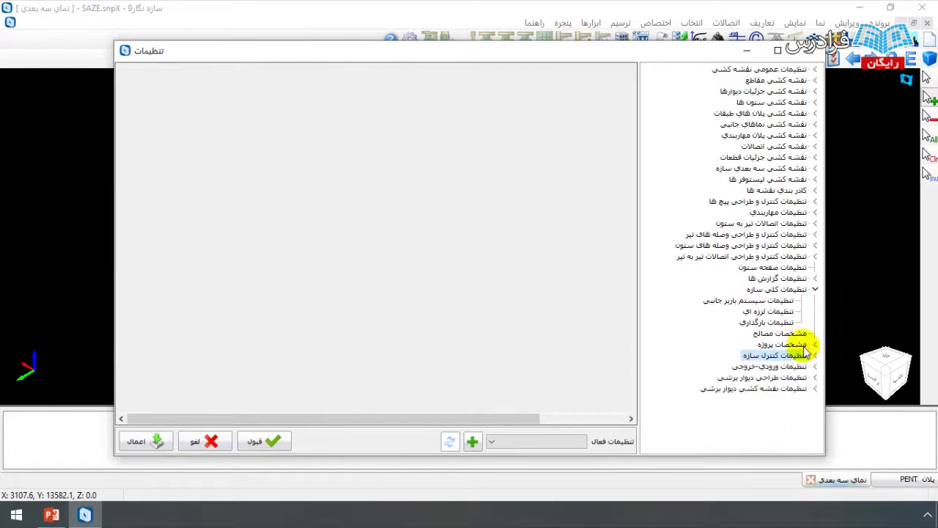
pyautogui.click(793, 366)
pyautogui.click(796, 378)
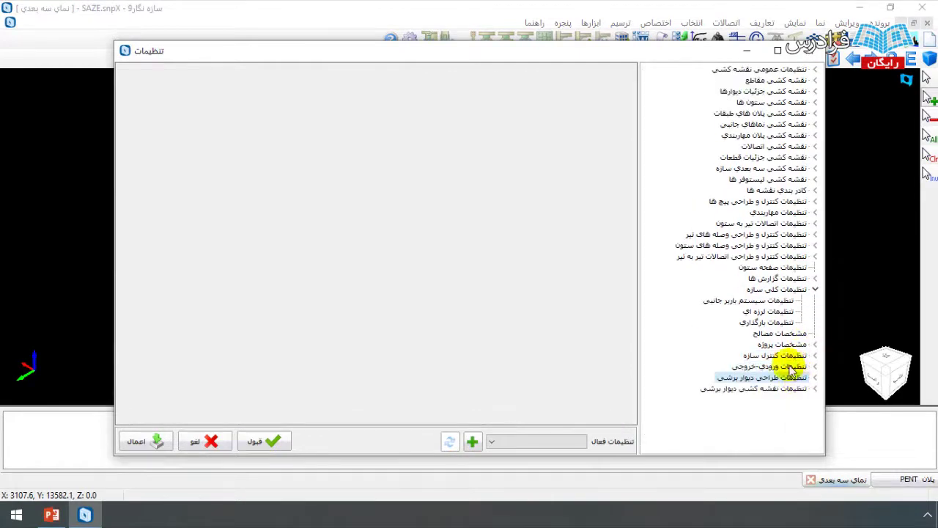
pyautogui.click(785, 288)
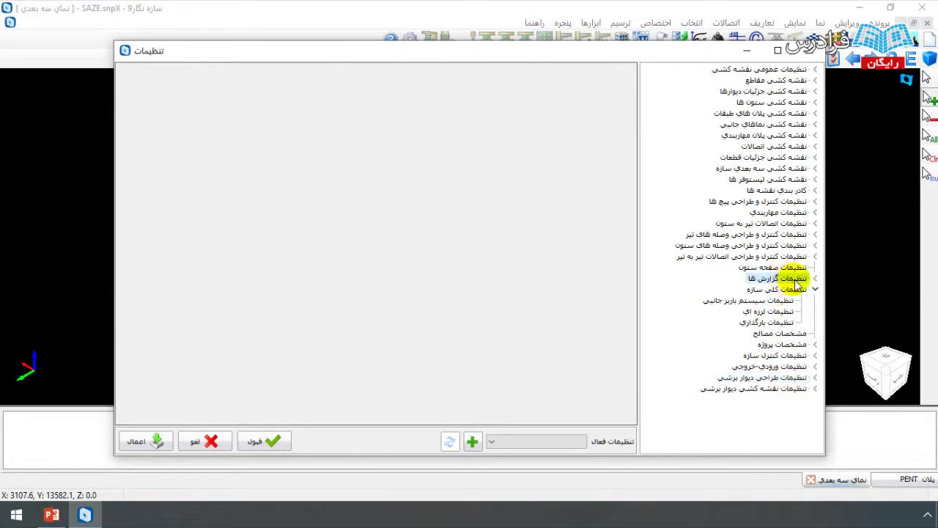
pyautogui.click(790, 356)
pyautogui.click(815, 355)
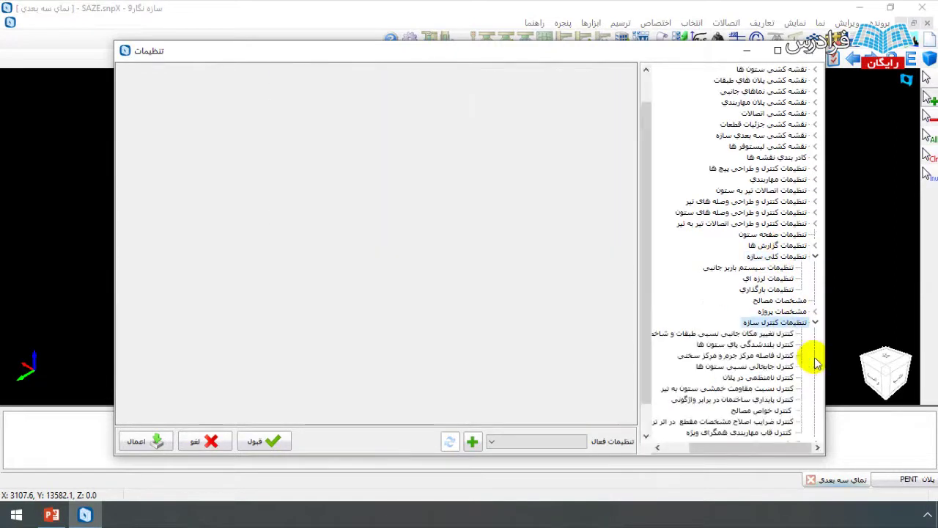
pyautogui.click(815, 323)
pyautogui.click(814, 366)
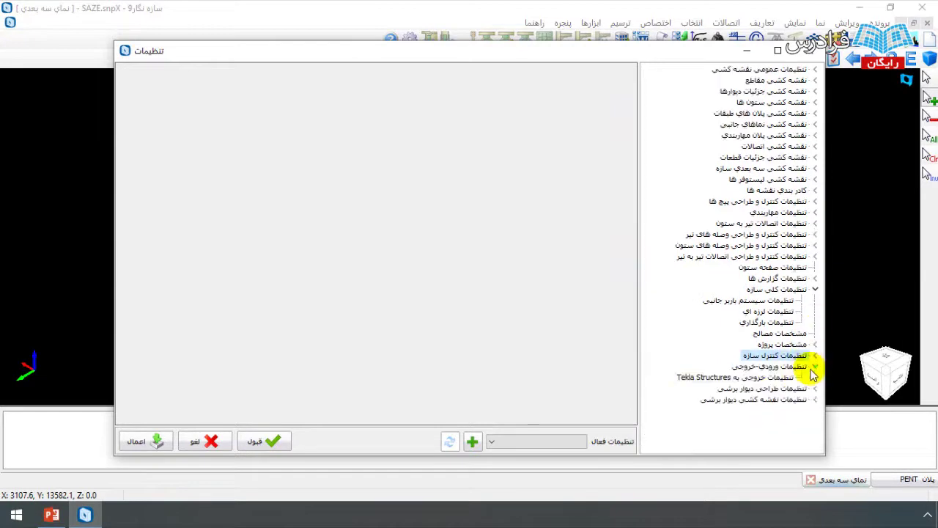
pyautogui.click(775, 379)
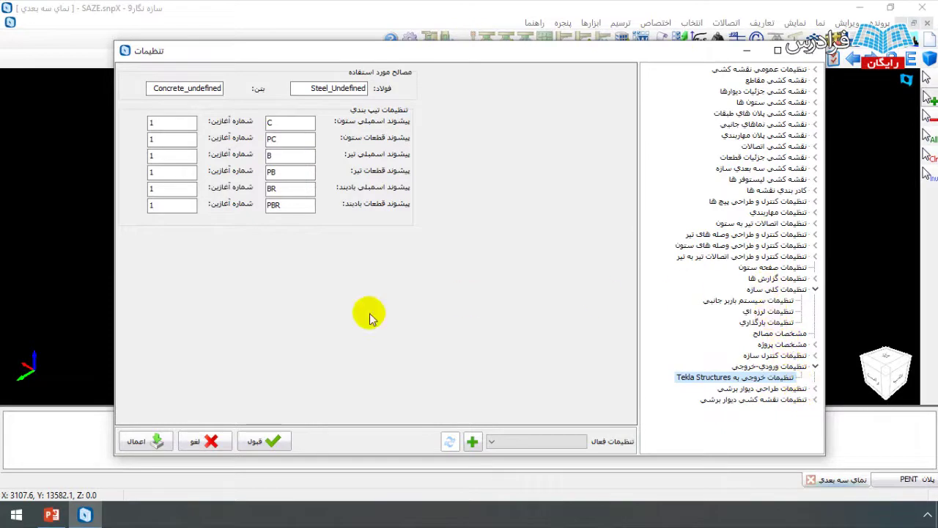
pyautogui.click(197, 444)
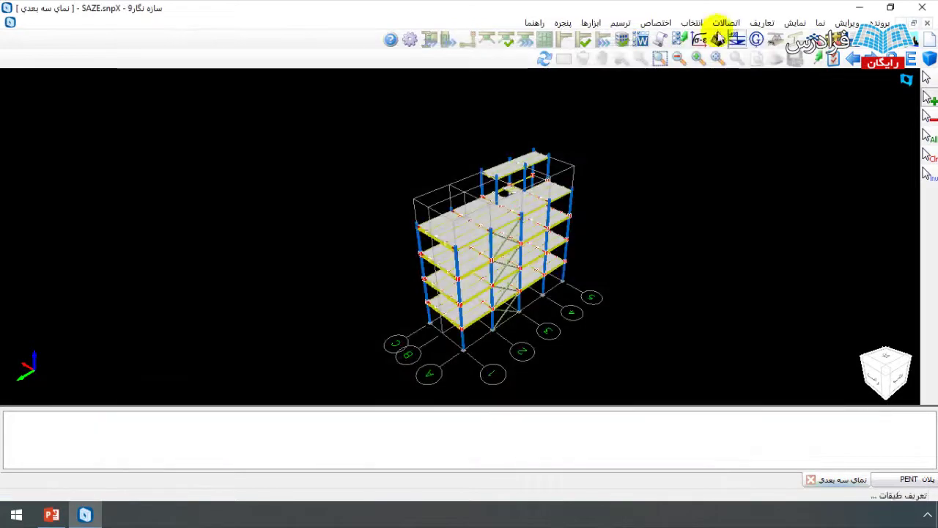
# Step: Start the structure's Word calculation report and include only BCCon 1 from the beam-to-column connections
pyautogui.click(640, 40)
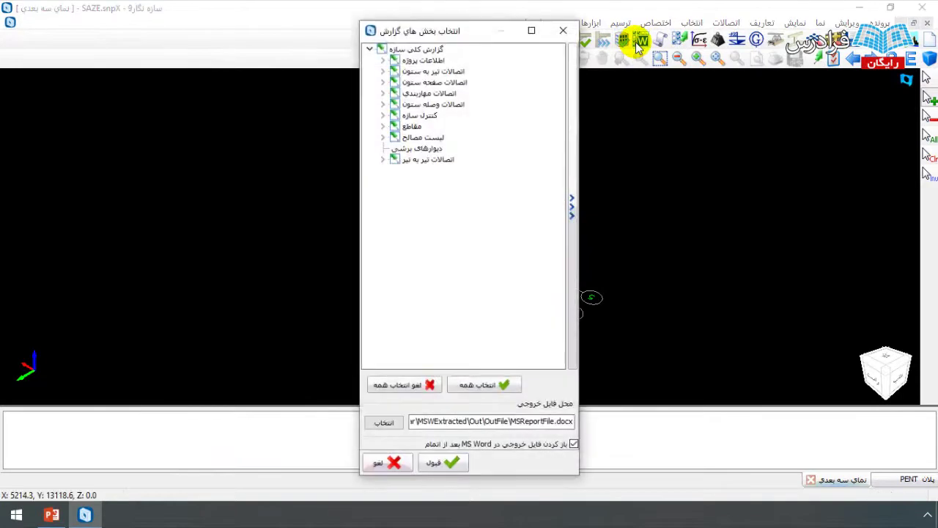
pyautogui.moveTo(453, 33); pyautogui.dragTo(552, 41)
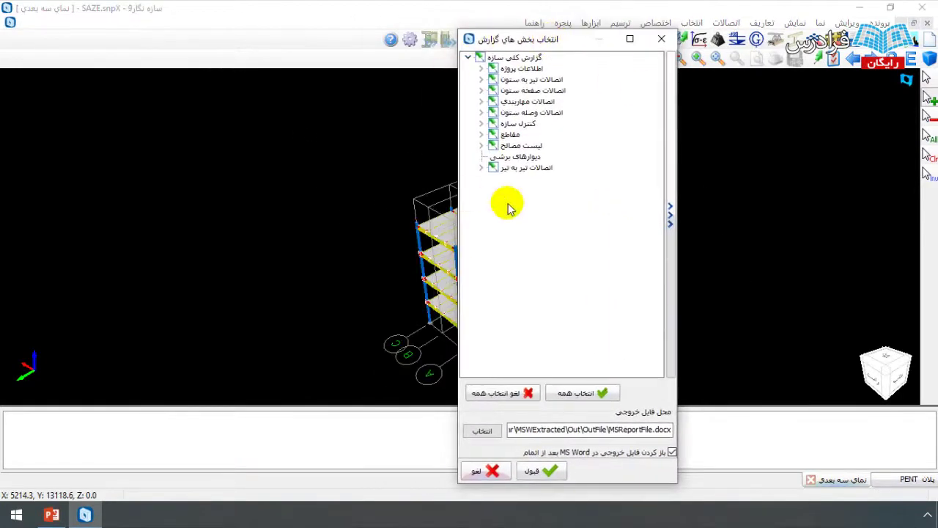
pyautogui.click(481, 68)
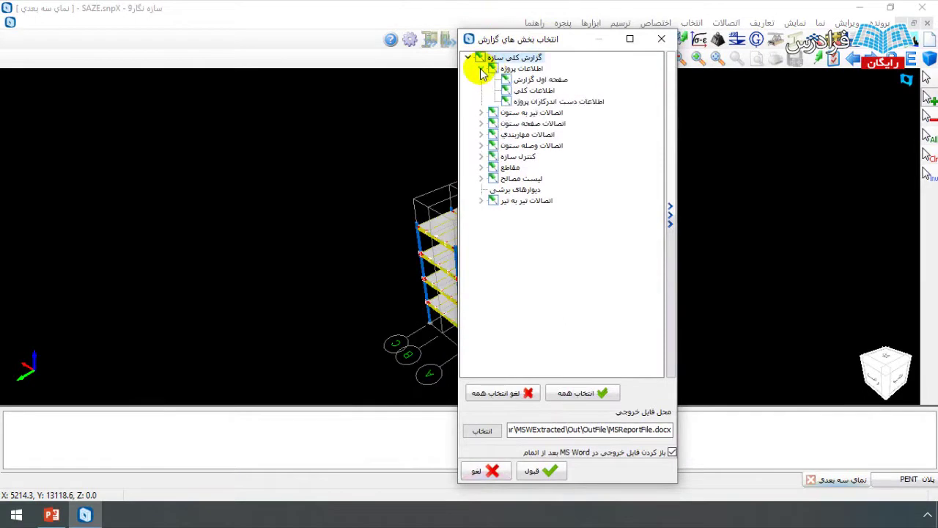
pyautogui.click(481, 112)
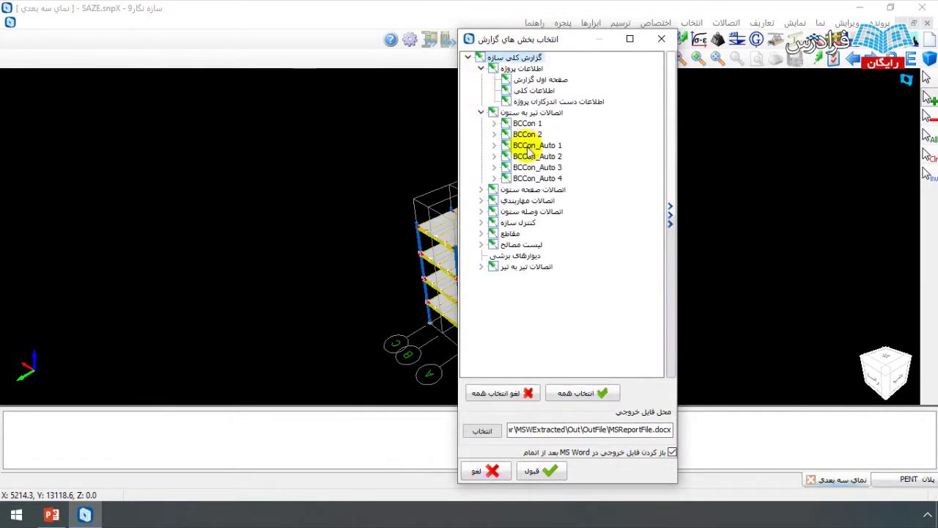
pyautogui.click(493, 113)
pyautogui.click(506, 123)
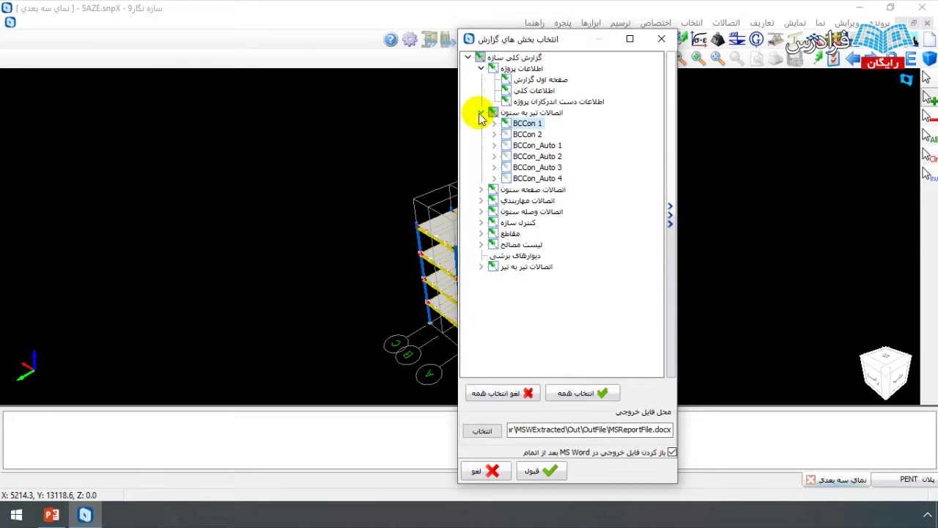
pyautogui.click(480, 114)
# Step: Narrow the column base plate connections in the report and include only Br1Con 1 and BrXCon 1 from the bracing connections
pyautogui.click(481, 123)
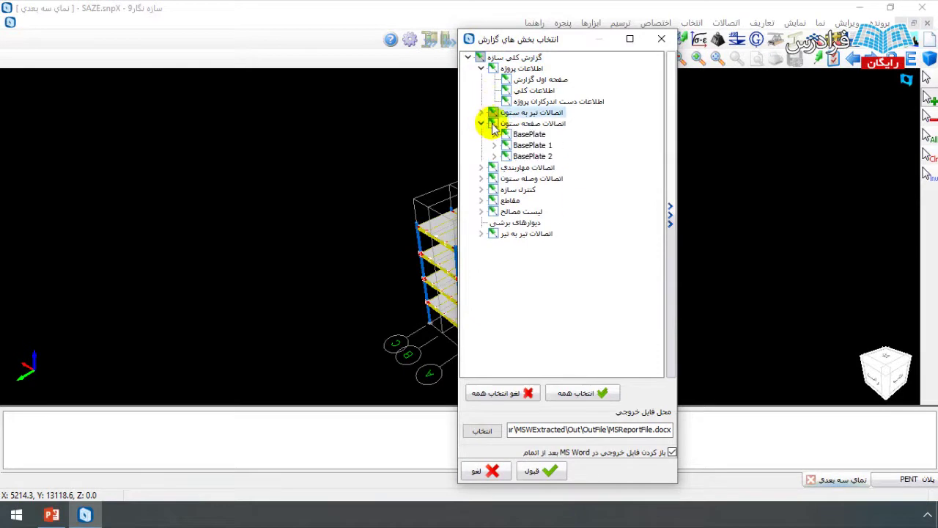
pyautogui.click(481, 124)
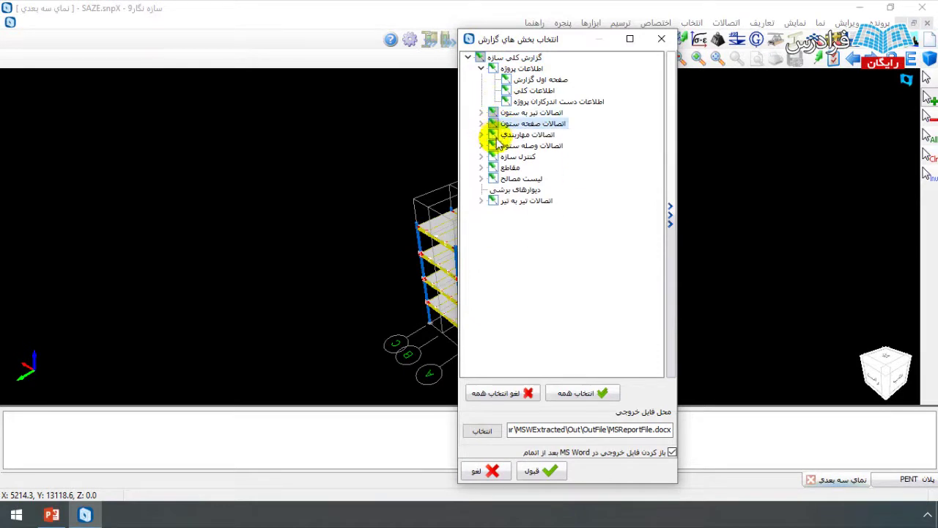
pyautogui.click(481, 135)
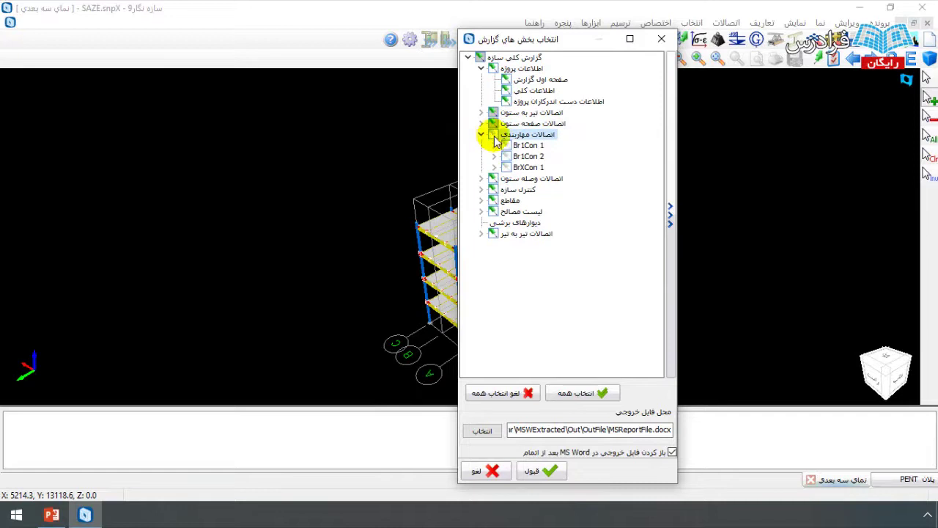
pyautogui.click(522, 167)
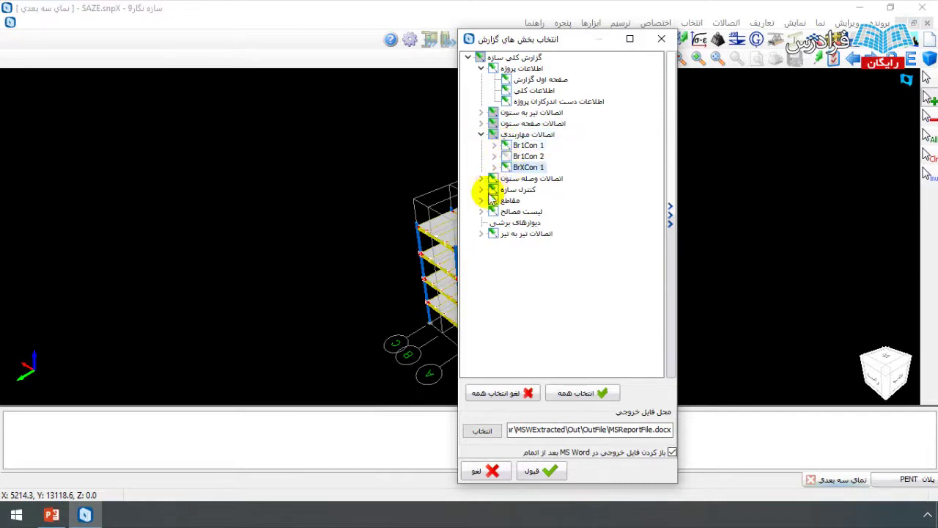
# Step: Review the column splice and structure control items of the report, and include only part of the sections group
pyautogui.click(482, 179)
pyautogui.click(481, 200)
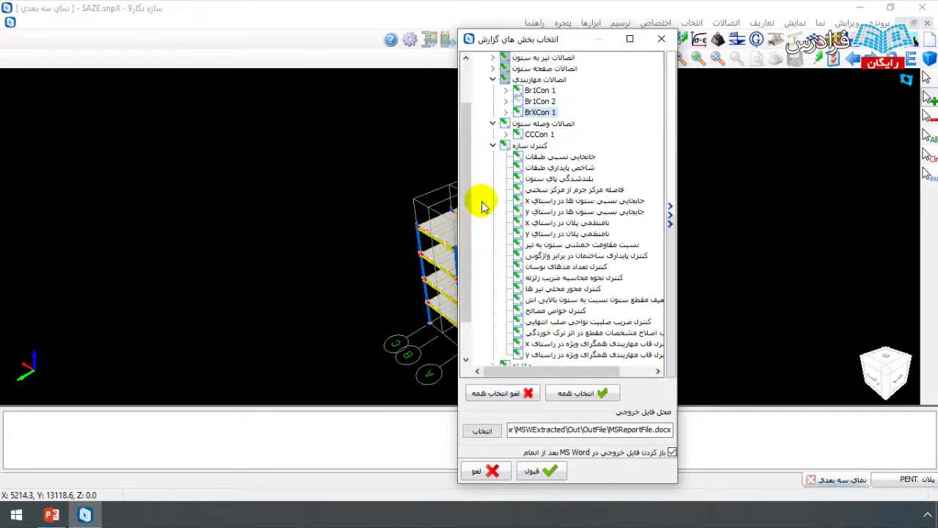
pyautogui.click(493, 146)
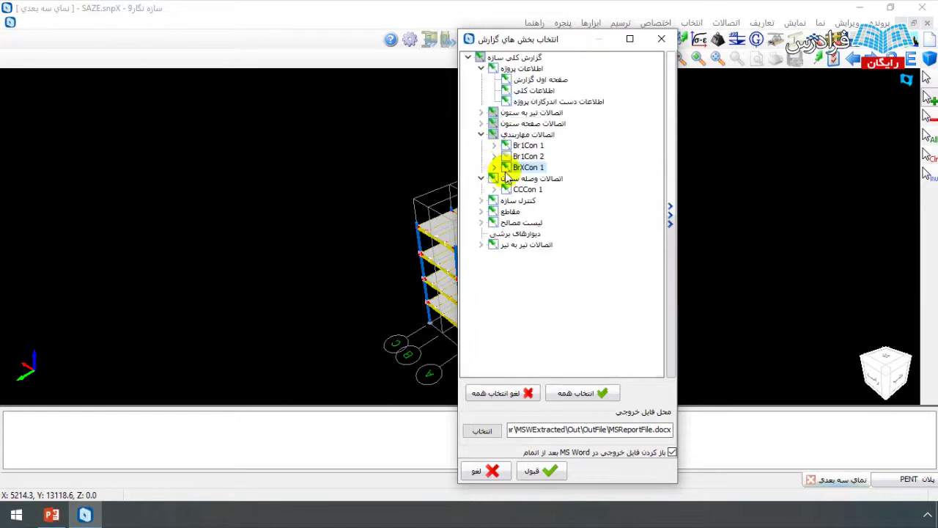
pyautogui.click(481, 212)
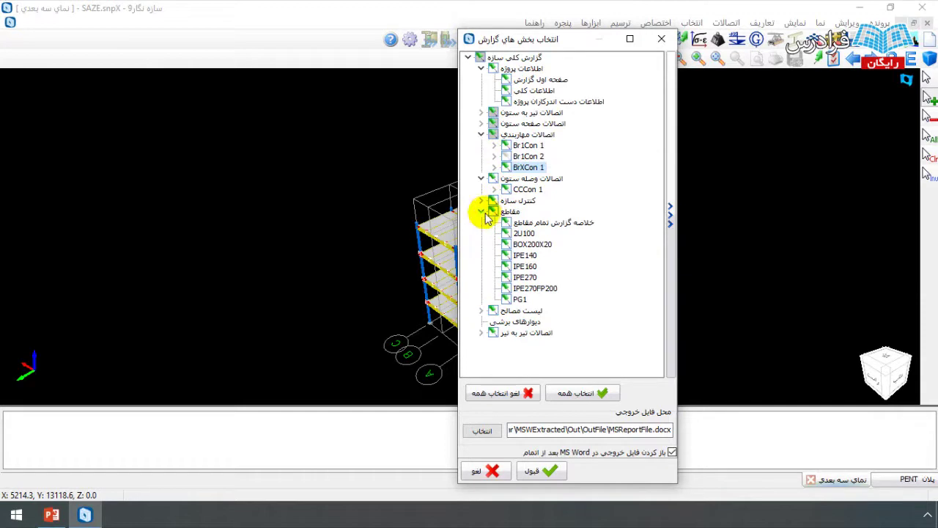
pyautogui.doubleClick(491, 213)
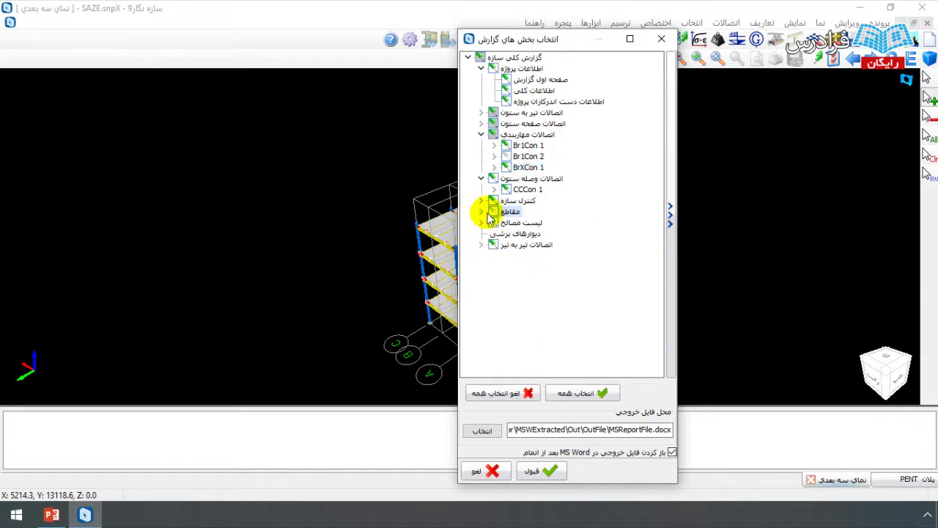
# Step: Review the material list items of the report and include only BBCon 1 from the beam-to-beam connections
pyautogui.click(482, 222)
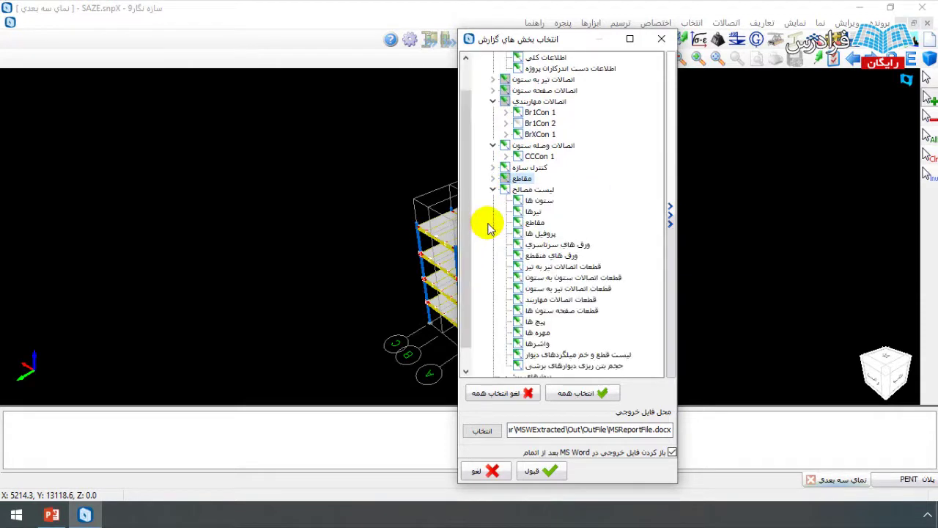
pyautogui.click(493, 190)
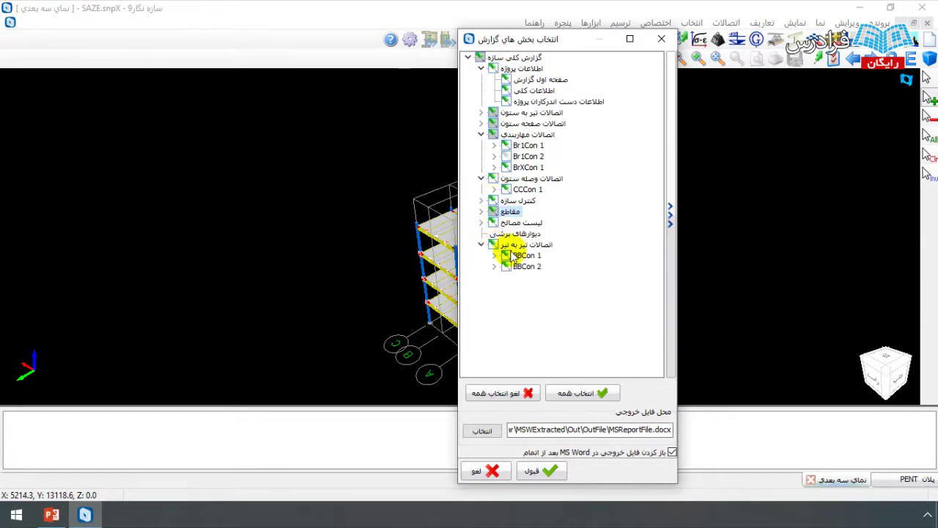
pyautogui.click(493, 244)
pyautogui.click(505, 256)
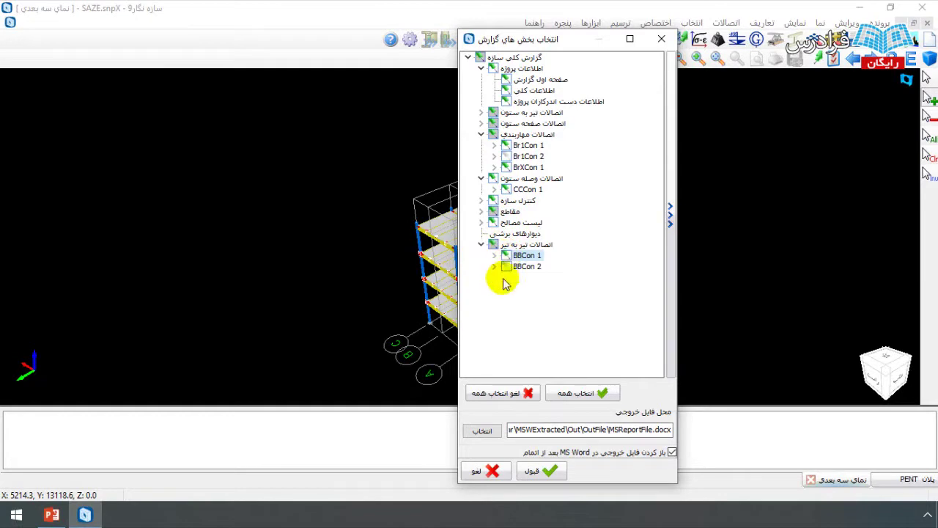
# Step: Set the report output to an MS Word file named CalNote in the Faradars folder and generate the report
pyautogui.click(484, 431)
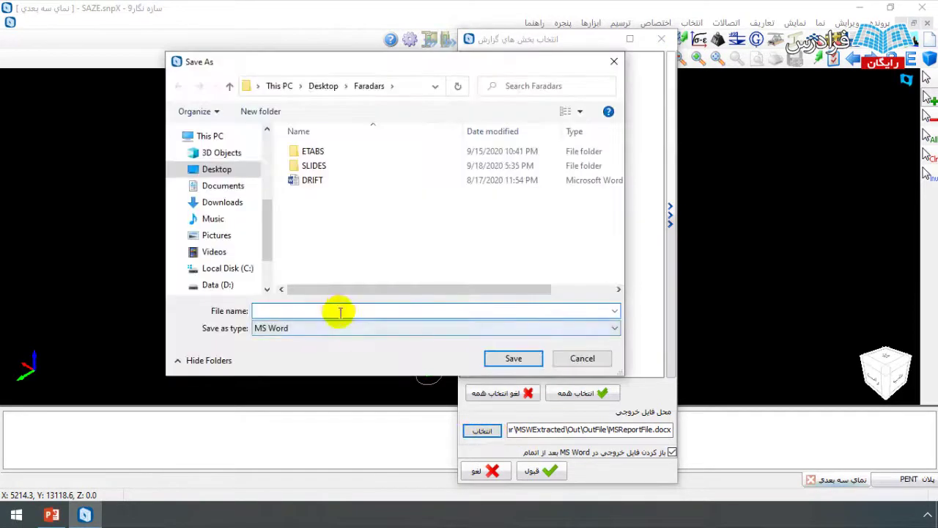
pyautogui.write('CalNote')
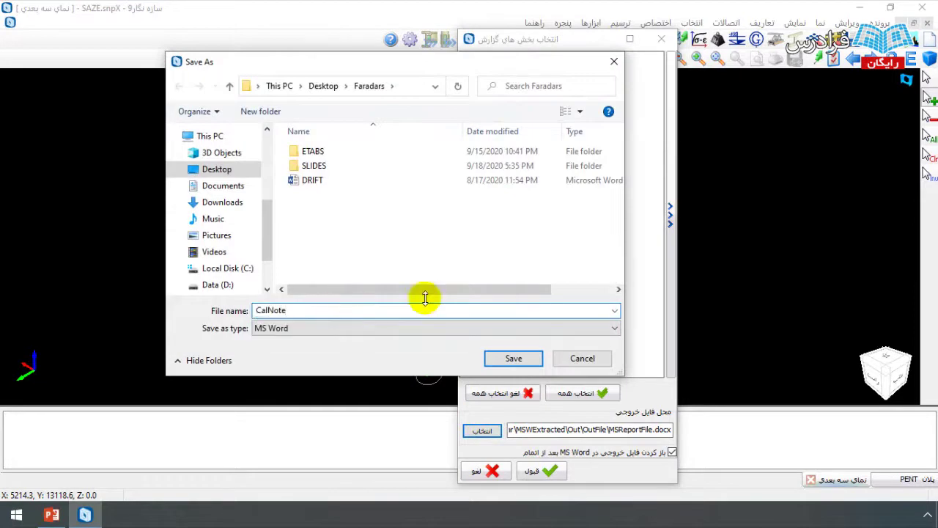
pyautogui.click(522, 358)
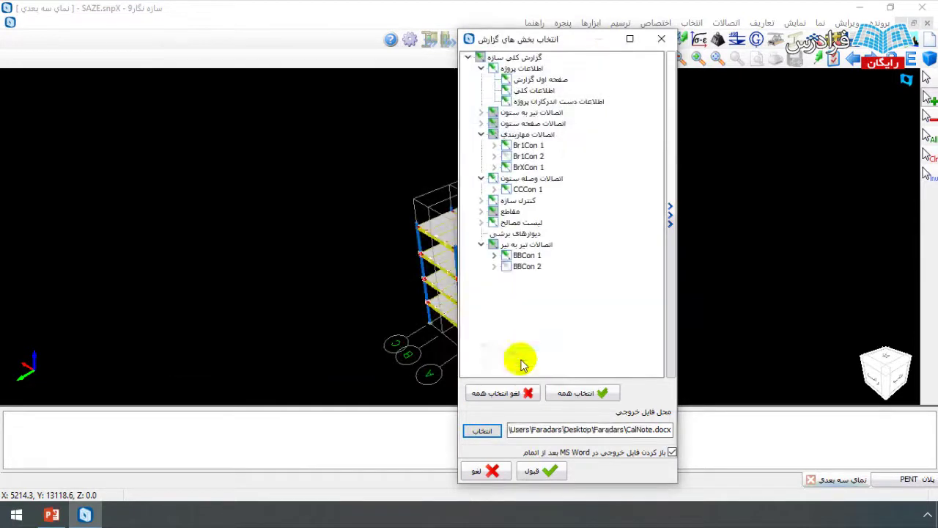
pyautogui.click(546, 471)
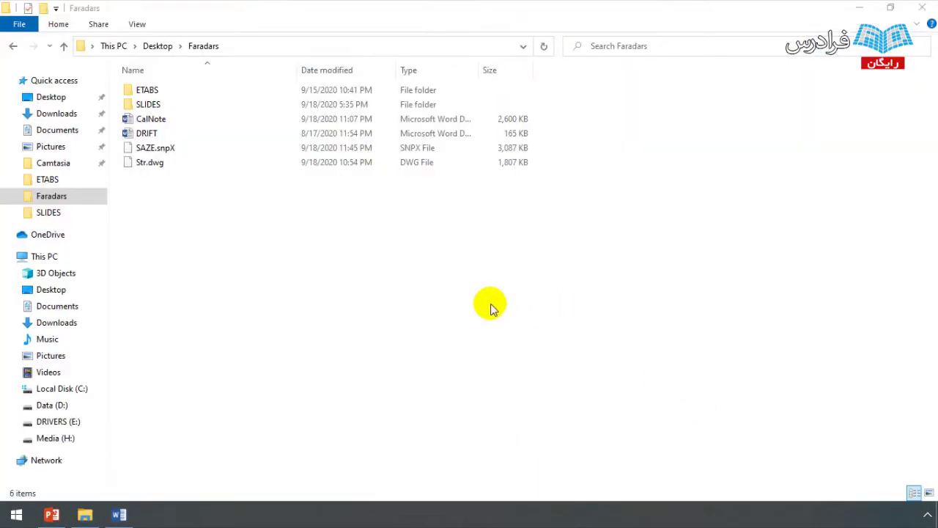
# Step: Open the CalNote document from the Faradars folder in Word and examine the calculation report's pages
pyautogui.doubleClick(161, 126)
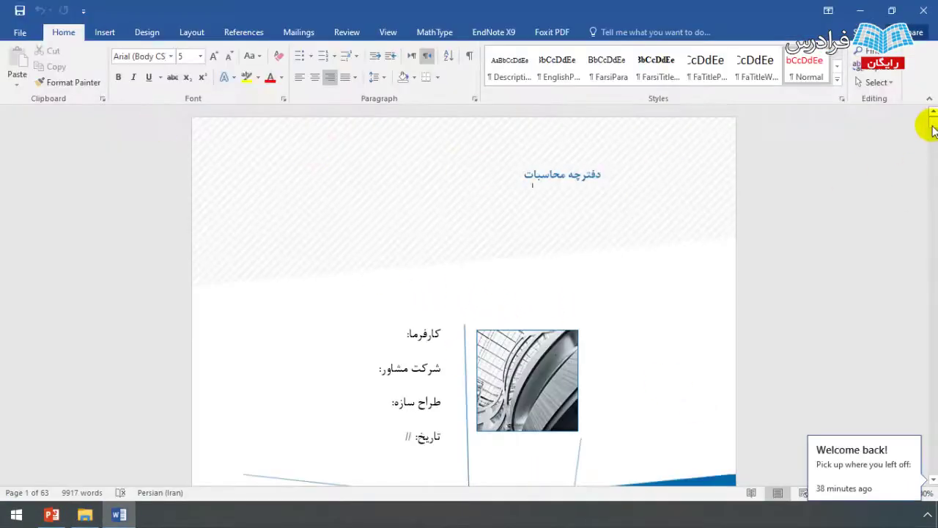
pyautogui.moveTo(932, 126); pyautogui.dragTo(925, 262)
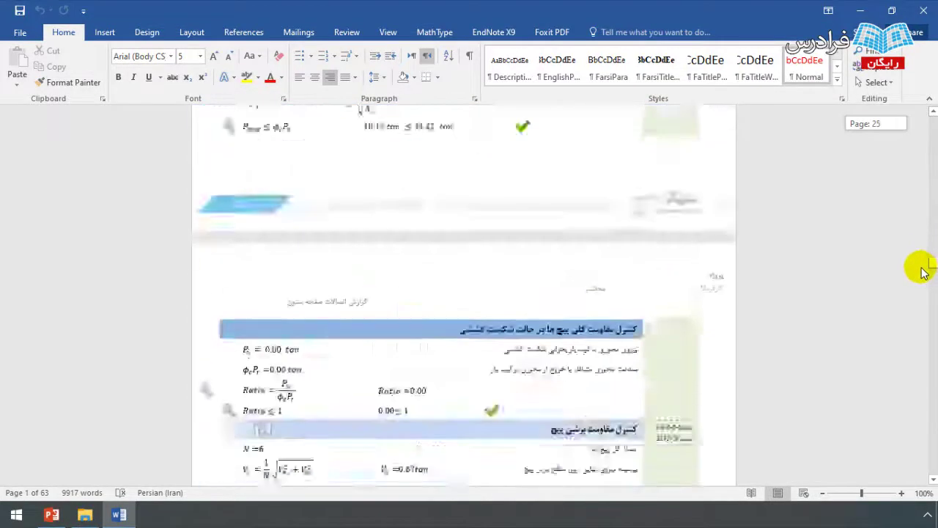